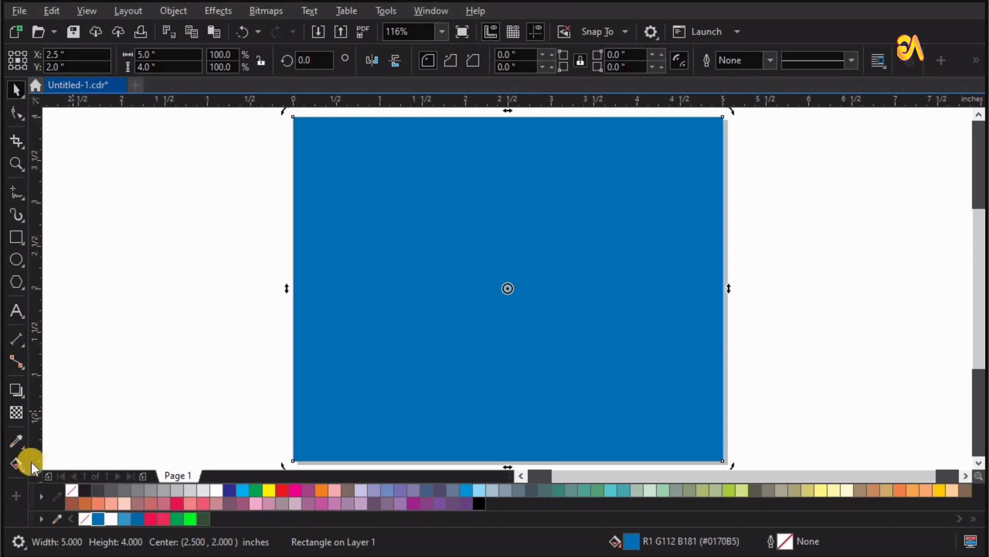
- Apply an elliptical fountain fill to the blue background rectangle
left_click(23, 471)
left_click(63, 464)
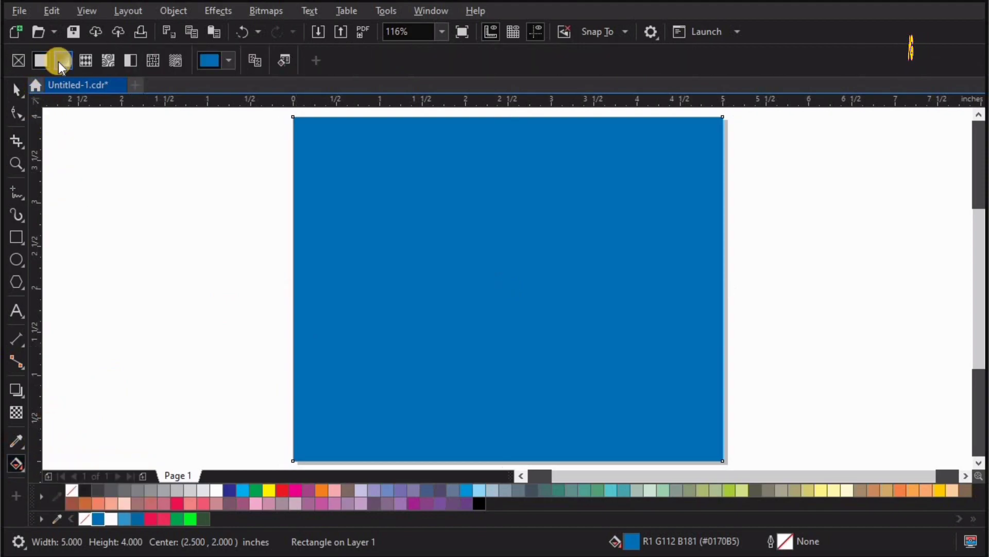
left_click(59, 61)
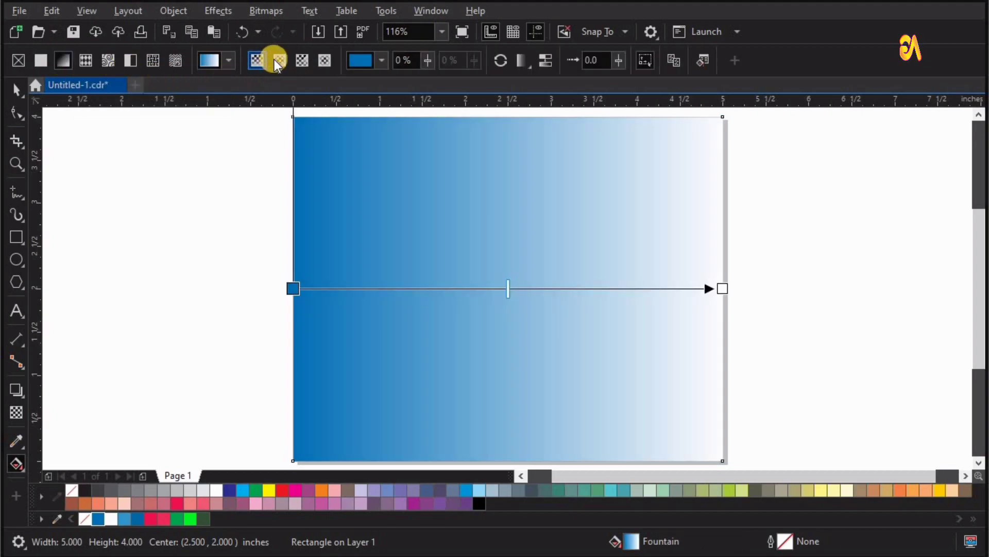
left_click(276, 60)
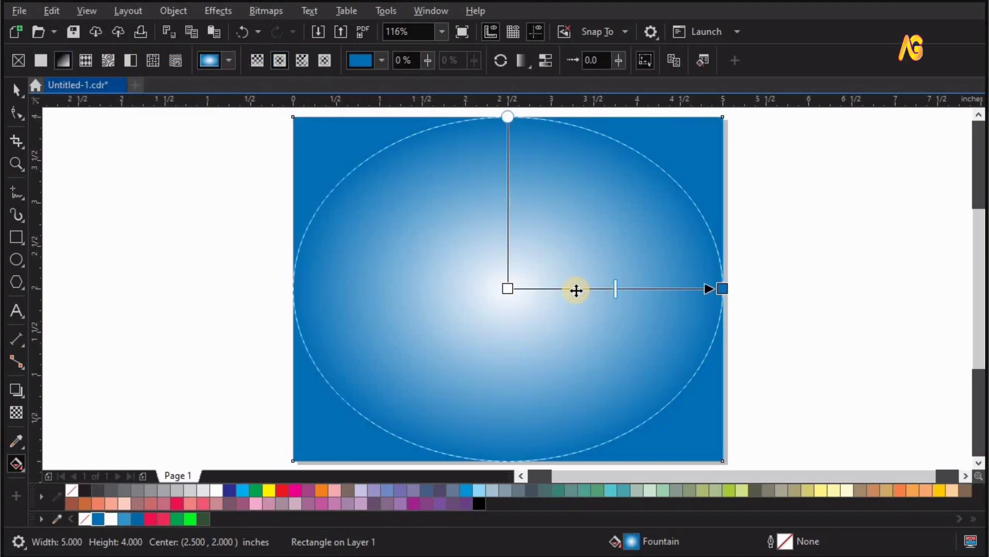
- Set the fountain fill's centre colour to light blue, C58 M0 Y0 K0
left_click(509, 289)
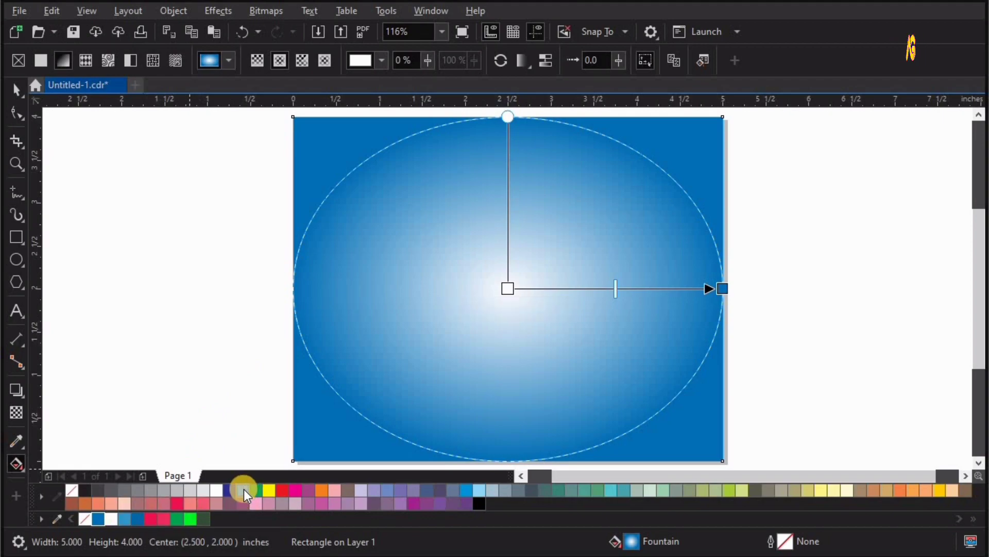
left_click_drag(243, 489, 497, 290)
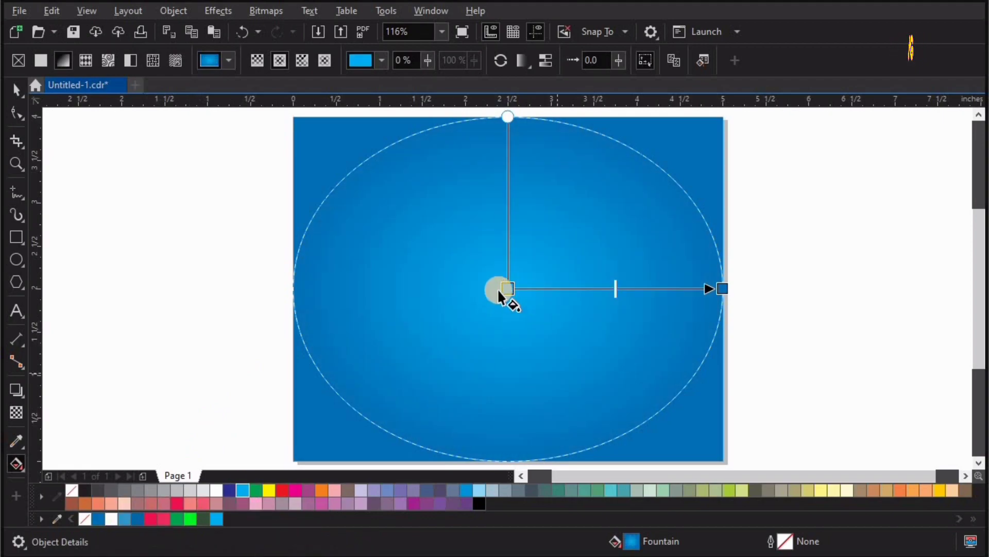
left_click(465, 305)
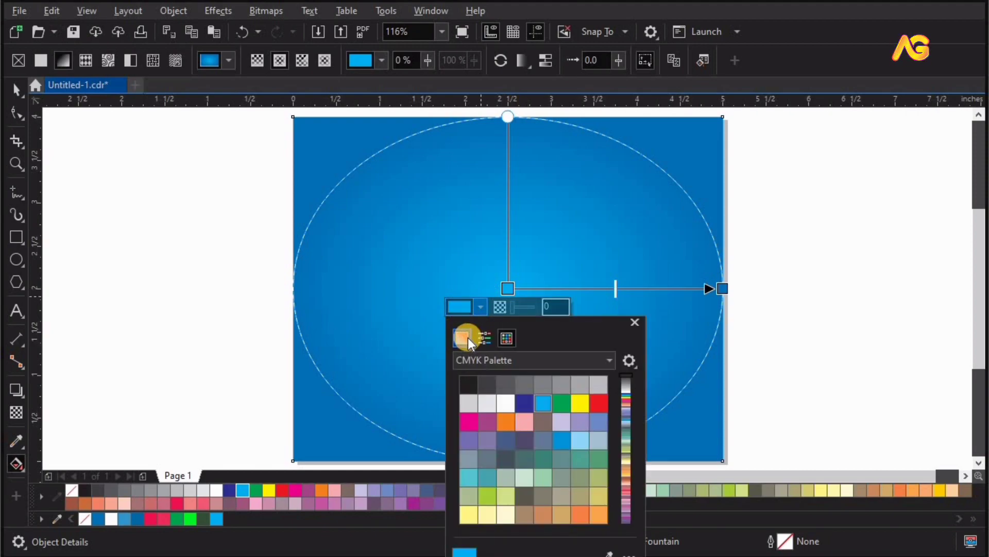
left_click(462, 338)
left_click_drag(559, 385, 523, 383)
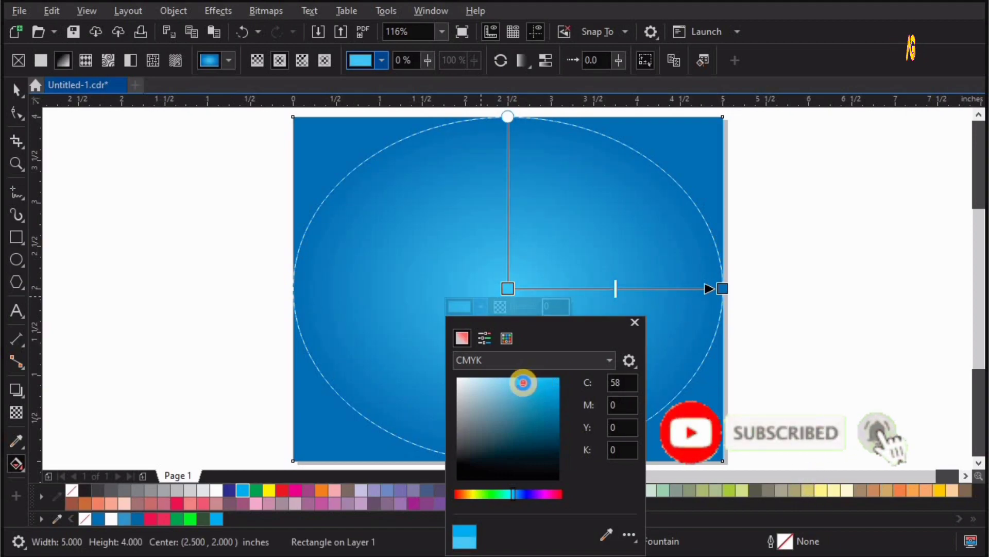
left_click(780, 254)
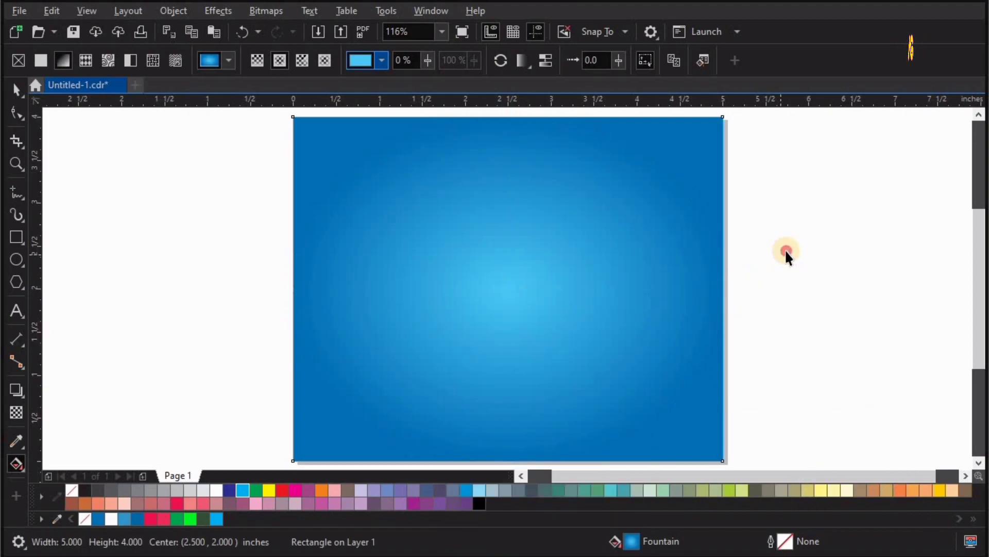
key("space")
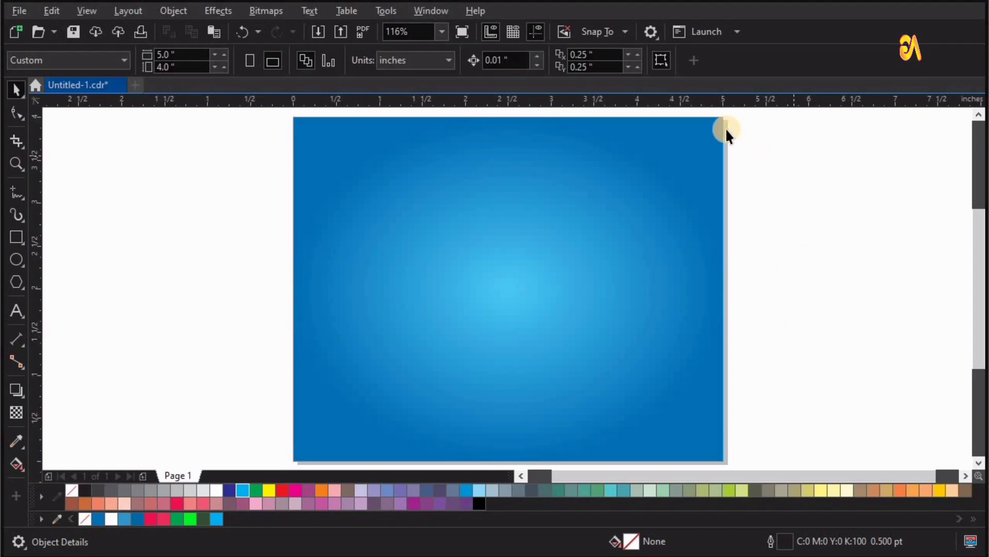
- Import the water surface, Snapple bottle and water splash images from Downloads and place them small beside the page
left_click(18, 11)
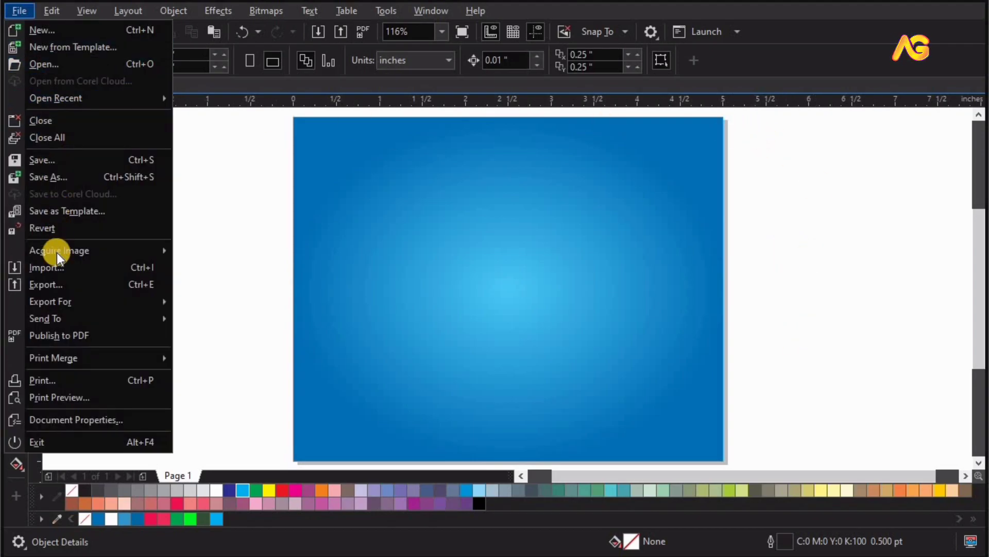
left_click(55, 270)
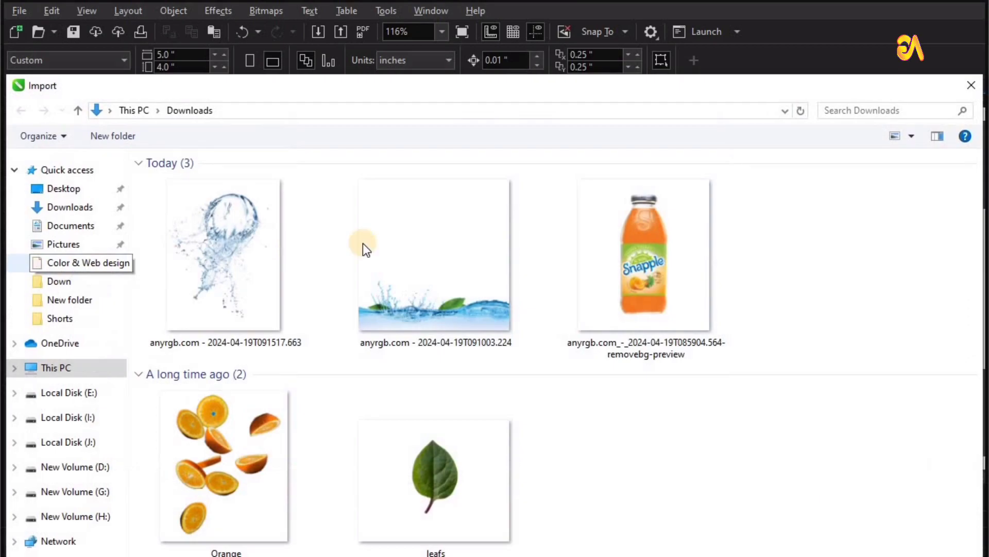
left_click_drag(443, 48, 438, 15)
left_click(428, 196)
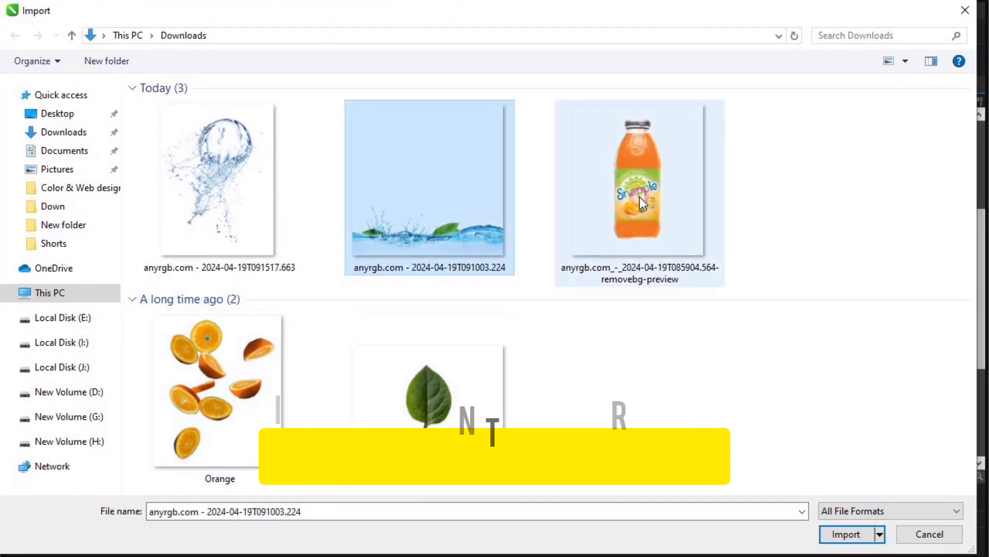
left_click(639, 196, "ctrl")
left_click(205, 179, "ctrl")
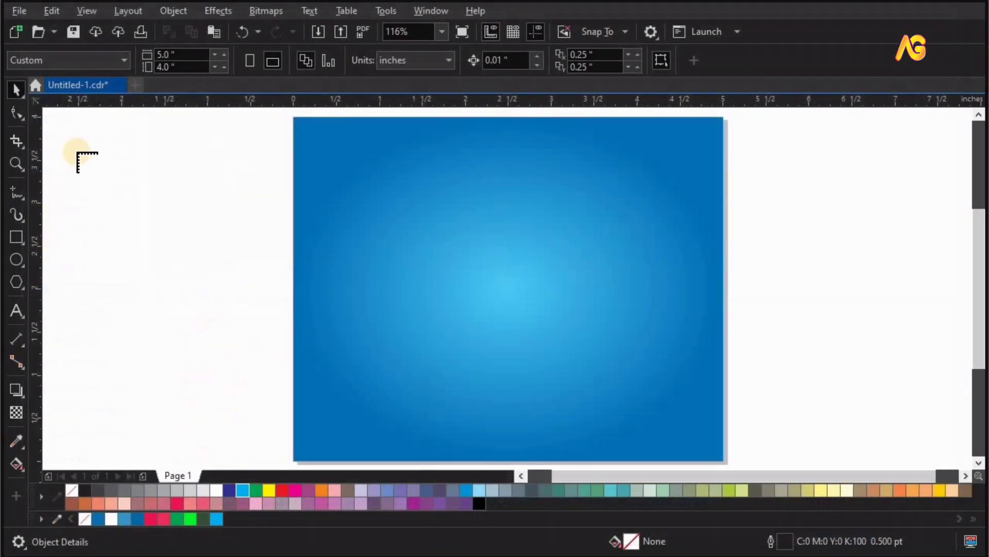
left_click_drag(73, 145, 123, 211)
left_click_drag(143, 132, 180, 198)
left_click_drag(196, 140, 235, 185)
- Move the water surface image onto the page's edge and crop its empty upper area to about 0.18 in high
left_click_drag(159, 160, 302, 305)
key("z")
left_click_drag(239, 244, 422, 336)
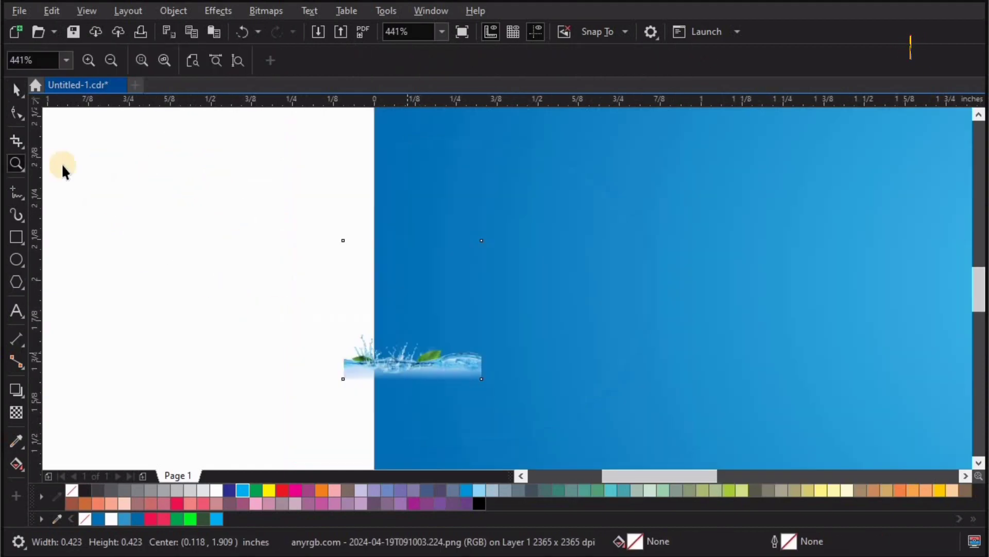
left_click(19, 116)
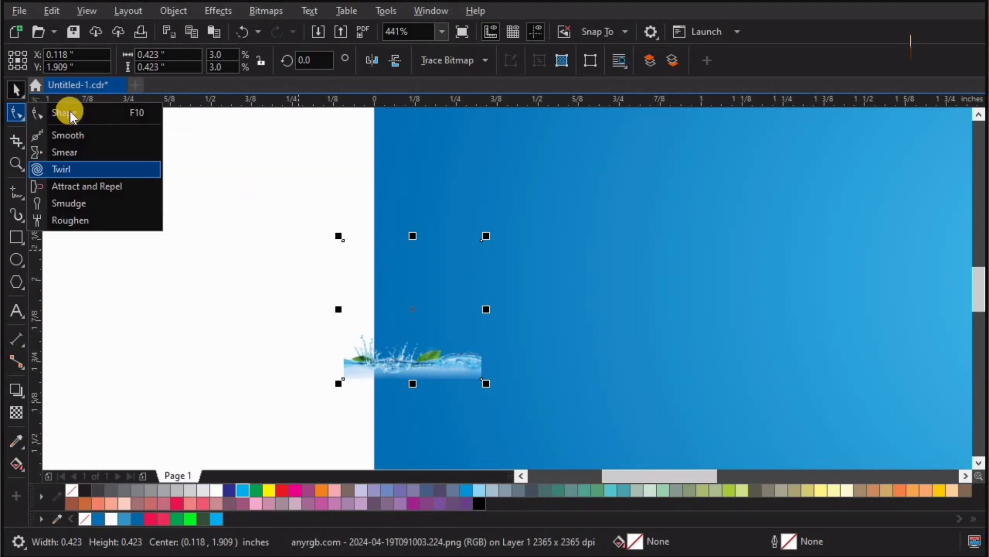
left_click_drag(503, 195, 325, 335)
left_click_drag(486, 277, 483, 319)
key("space")
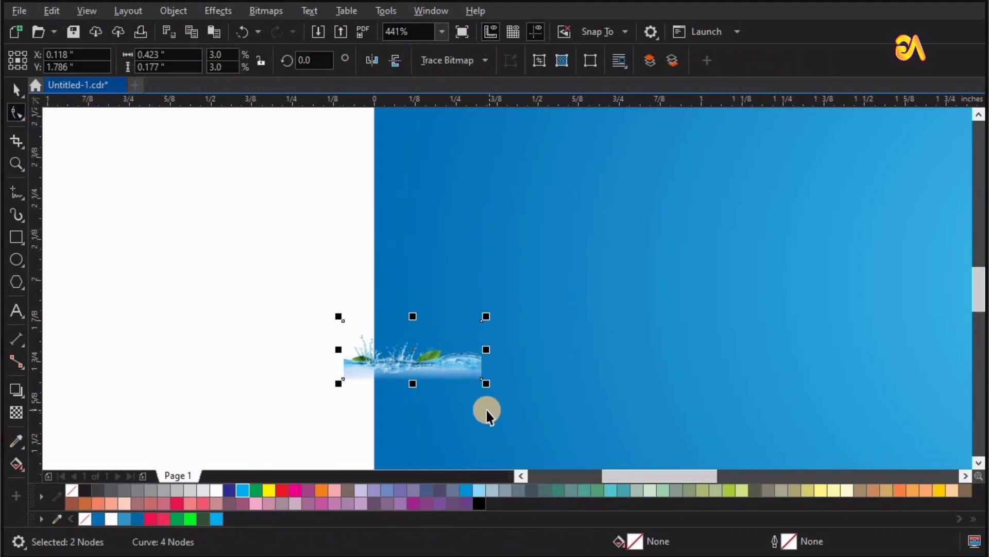
- Enlarge the water surface image to about 4.72 × 1.98 in and position it across the page
scroll(435, 298, "down", 5)
left_click_drag(434, 289, 802, 142)
left_click_drag(745, 331, 793, 265)
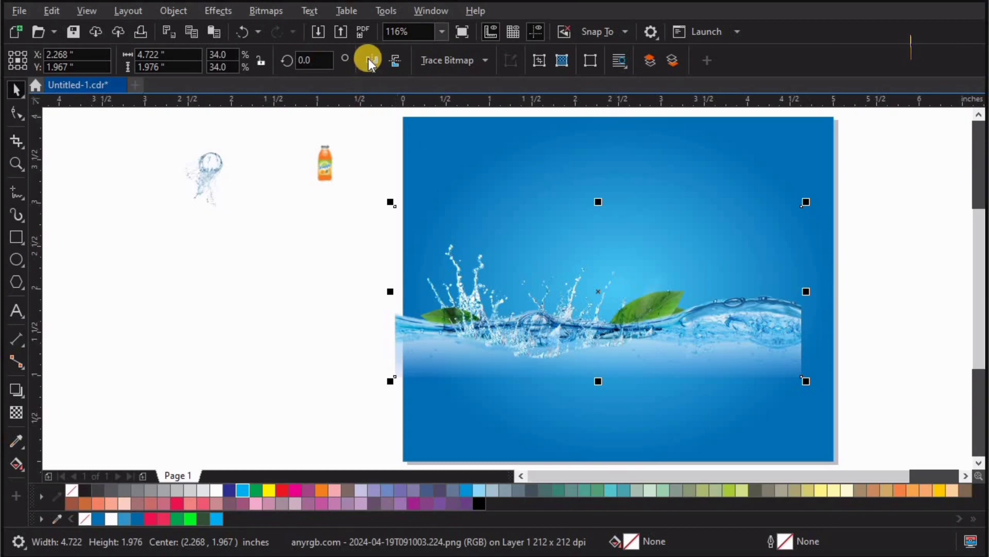
- Mirror the water surface image horizontally and resize it to about 5.42 × 1.78 in, spanning the full page width
left_click(371, 60)
left_click_drag(693, 350, 735, 350)
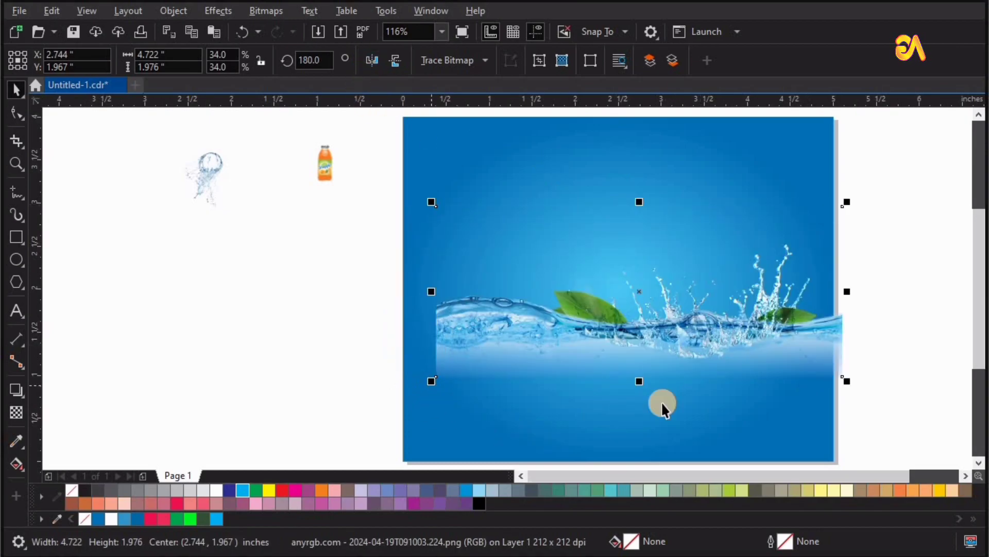
left_click_drag(639, 367, 464, 351)
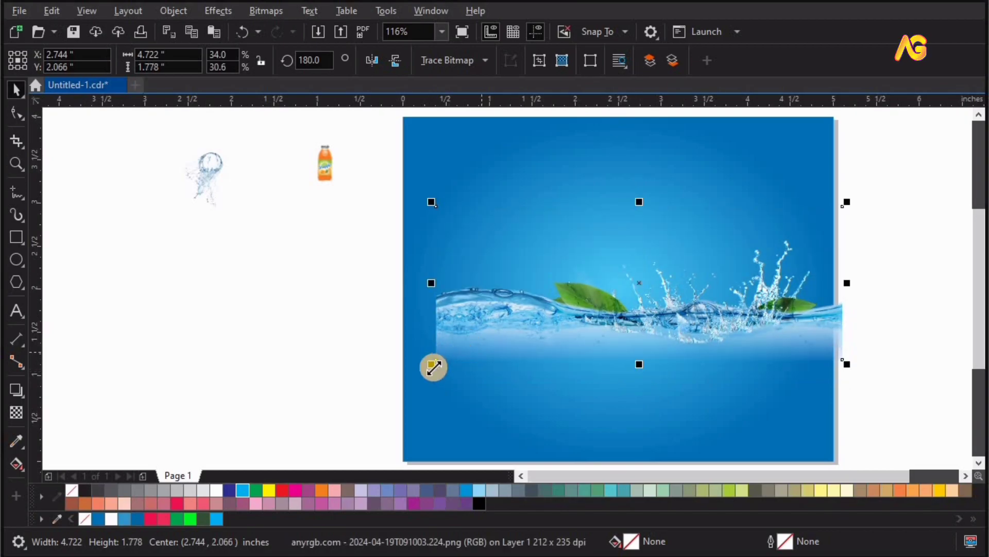
left_click_drag(414, 286, 395, 287)
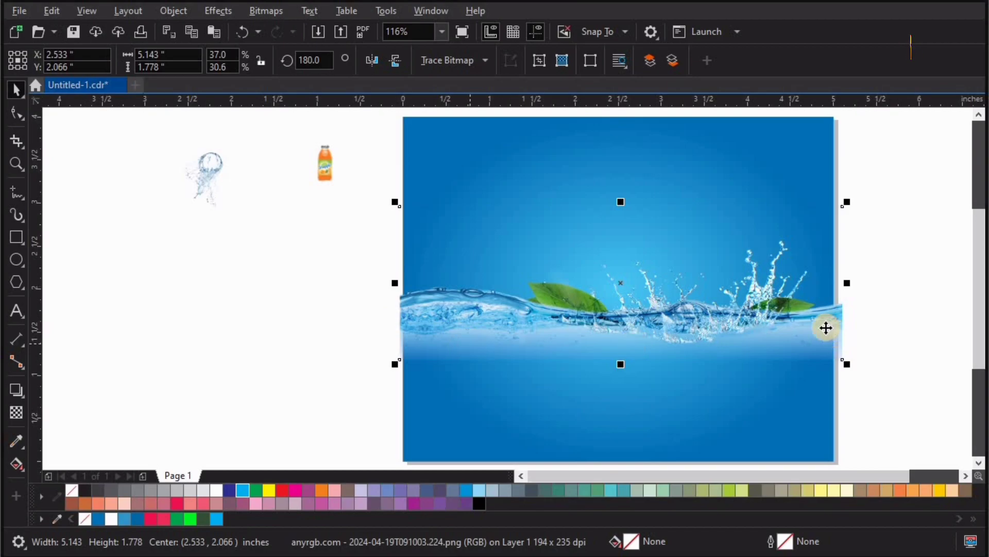
left_click_drag(857, 282, 869, 283)
left_click_drag(817, 325, 809, 323)
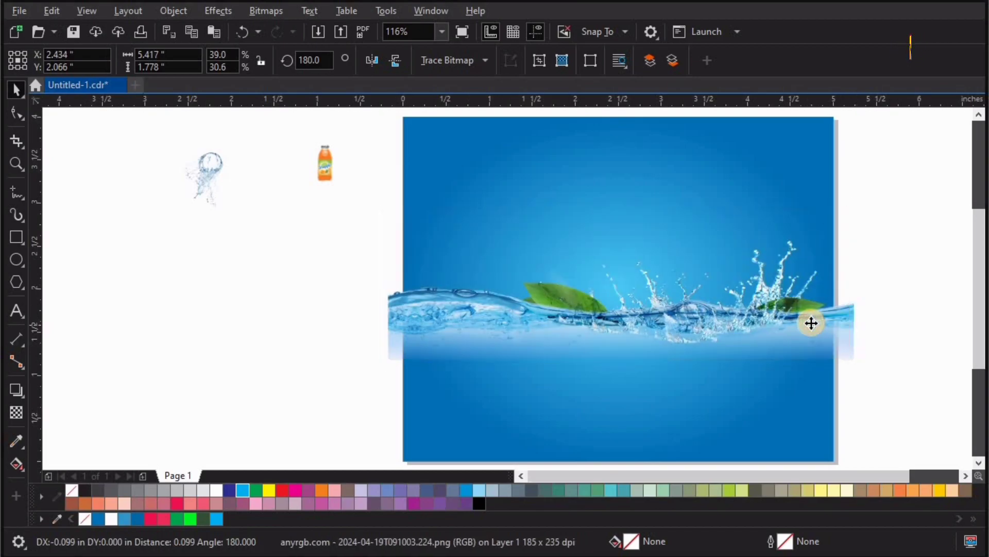
- Fade the lower edge of the water surface image with a vertical linear transparency
left_click(17, 412)
left_click_drag(617, 336, 616, 377)
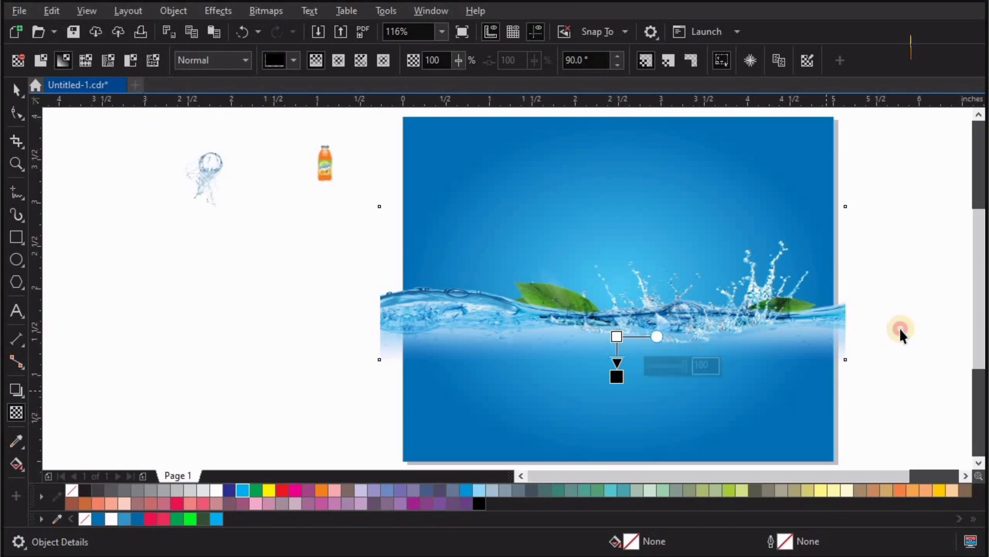
key("space")
- Enlarge and trim the bottle image beside the page to about 1.06 in wide and 2.3 in high
left_click(344, 186)
left_click(324, 169)
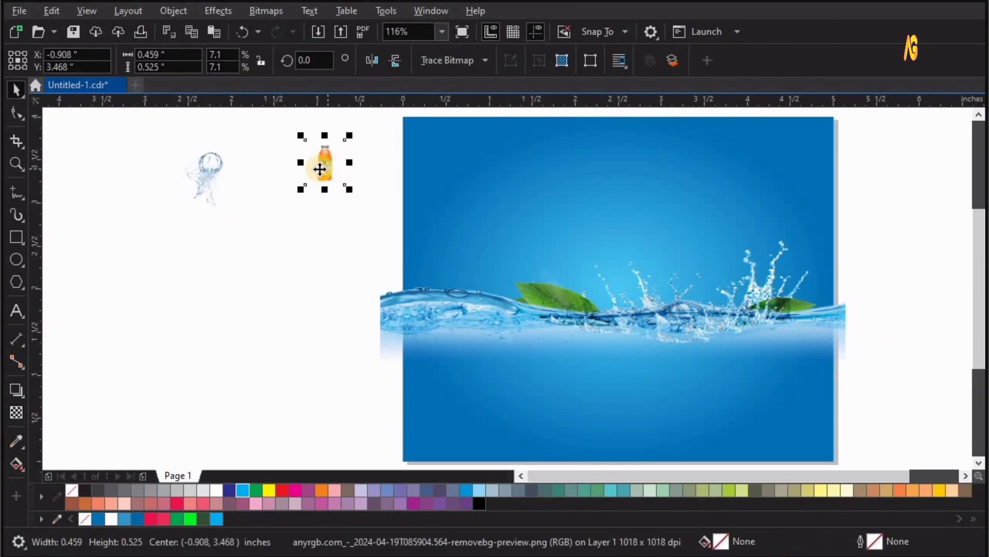
left_click_drag(336, 208, 463, 142)
key("space")
key("space")
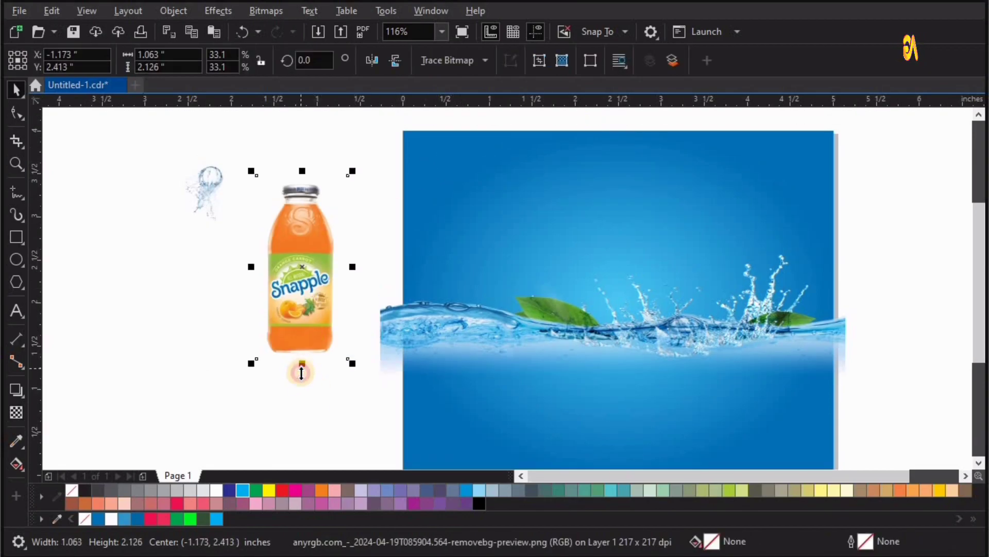
left_click_drag(302, 371, 301, 379)
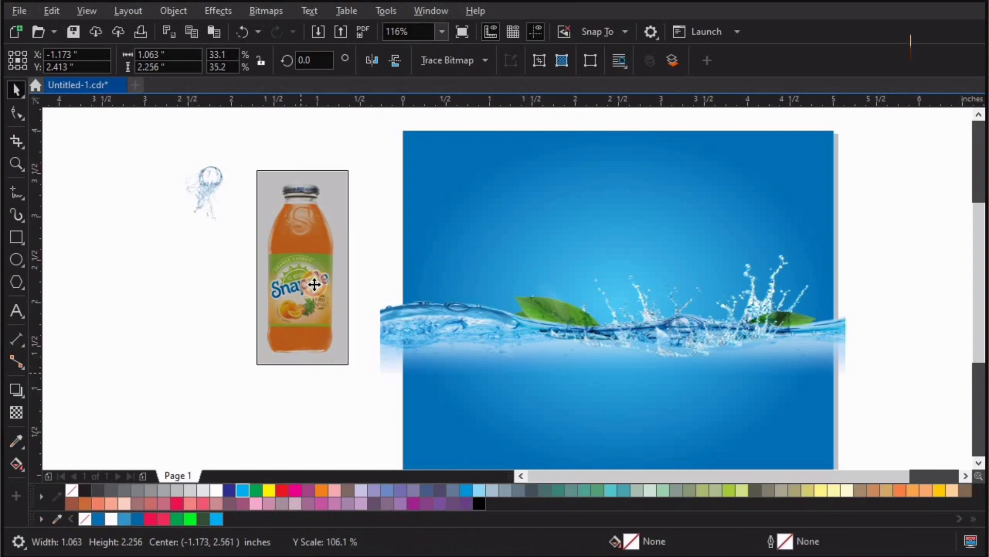
- Tilt the bottle about 21° clockwise and place it over the water on the page, enlarged to about 2.86 × 3.98 in
left_click_drag(353, 166, 382, 213)
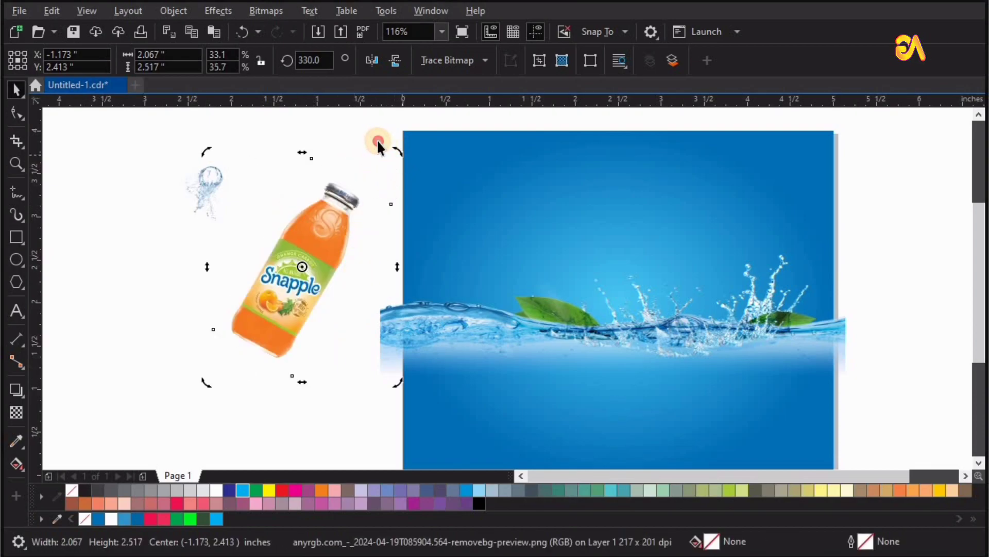
left_click_drag(396, 170, 384, 156)
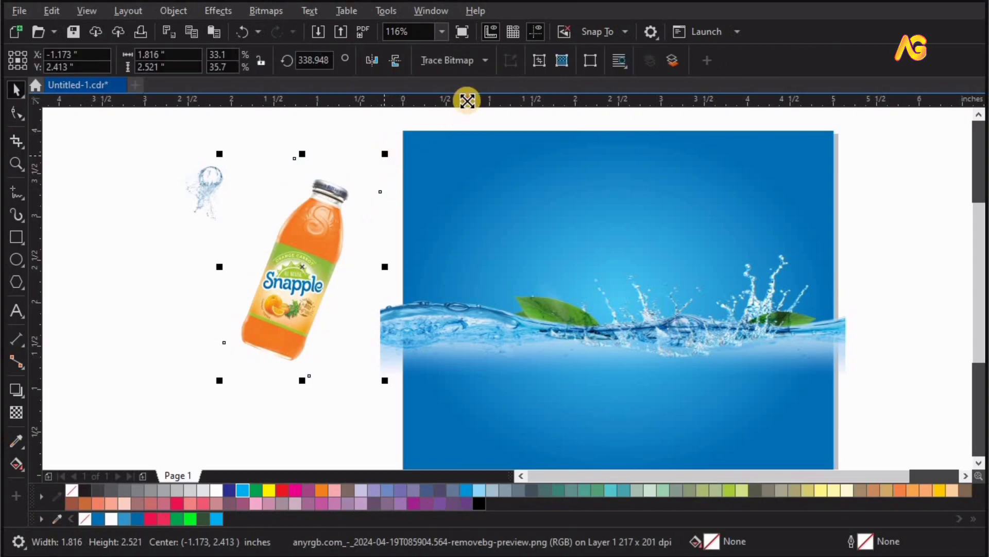
left_click_drag(467, 101, 454, 113)
left_click_drag(296, 323, 684, 335)
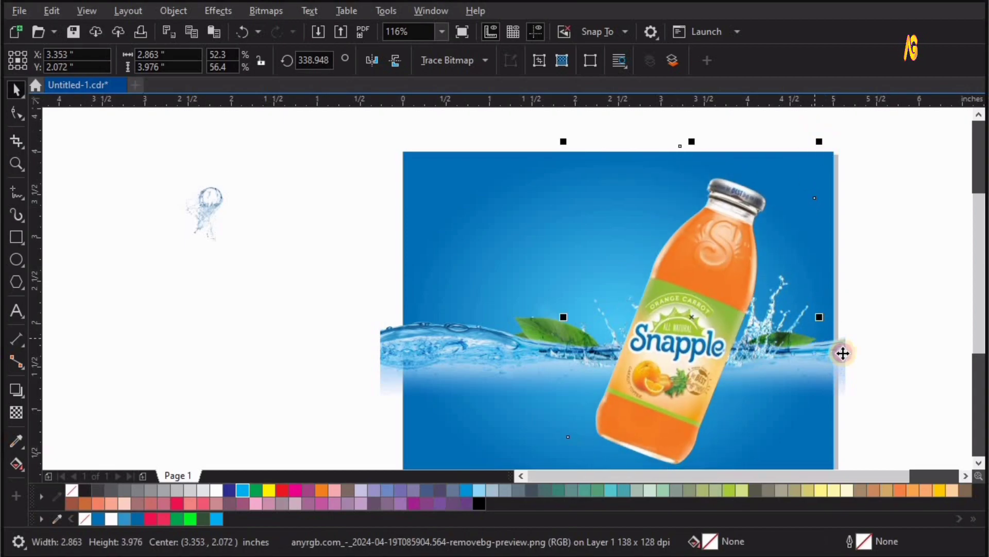
- Move the bottle slightly up and to the right, and lower the water surface image to about Y 1.84 in
left_click(843, 353)
scroll(843, 353, "down", 3)
key("z")
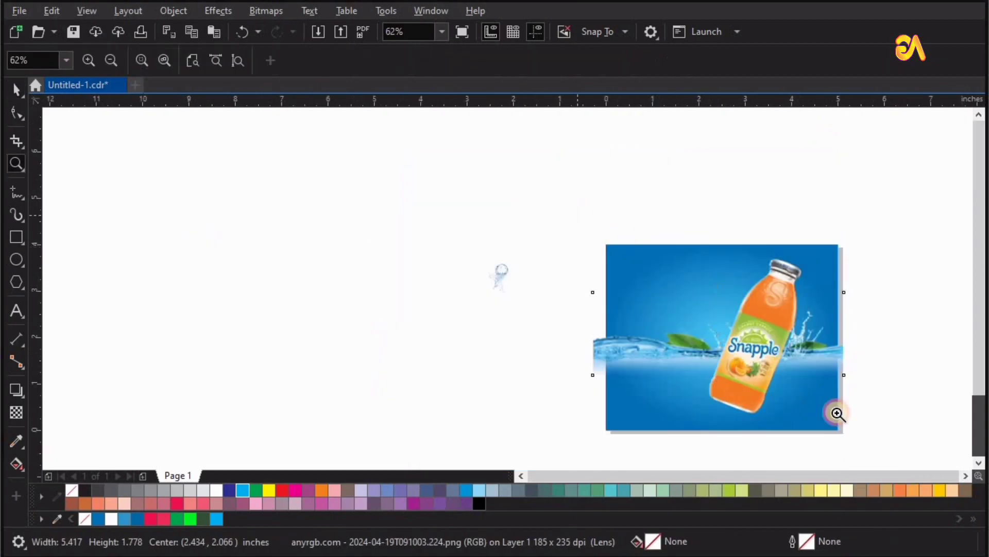
left_click(725, 328)
key("space")
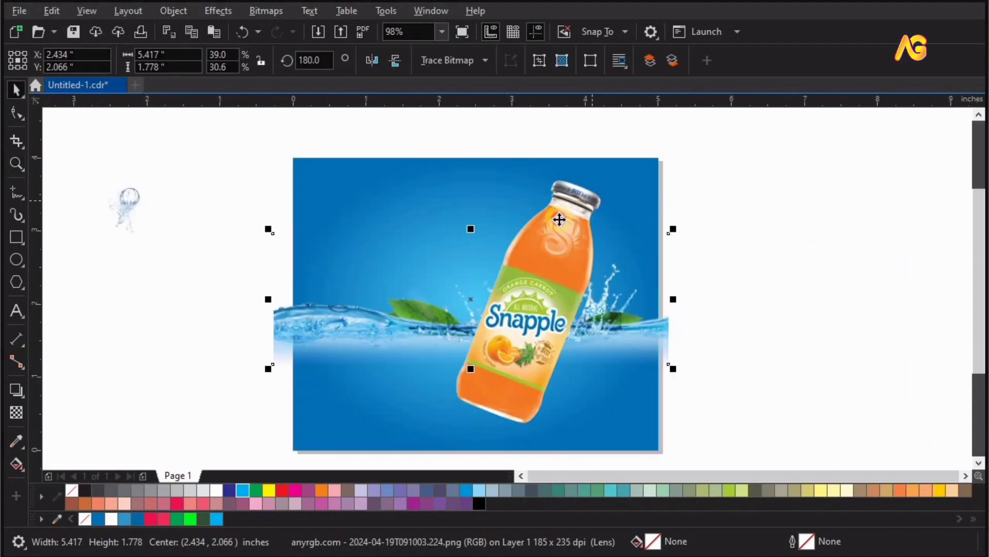
left_click(551, 258)
mouse_move(551, 259)
left_mouse_down()
mouse_move(558, 276)
mouse_move(565, 265)
left_mouse_up()
left_click(669, 348)
left_click_drag(667, 346, 667, 354)
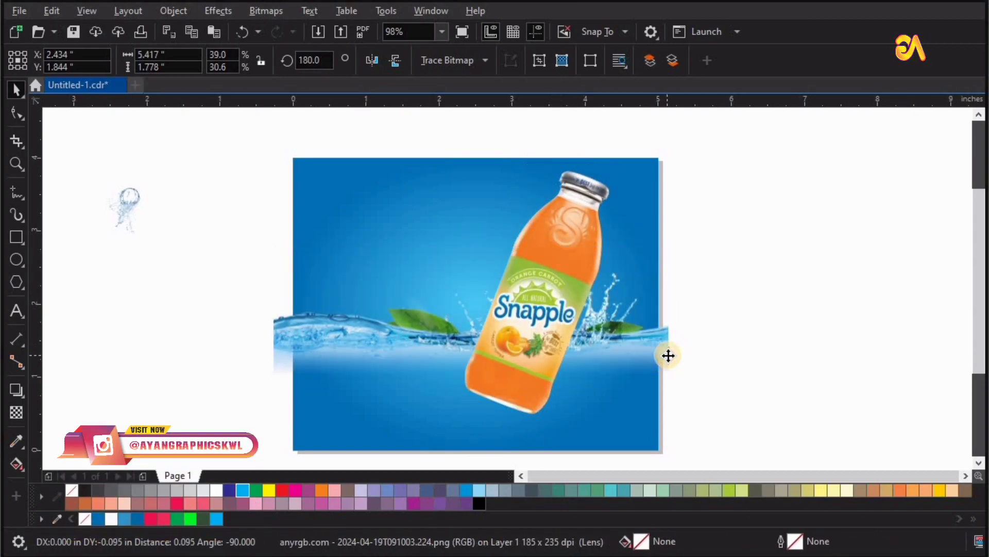
- Bring the water surface image in front of the bottle
right_click(690, 315)
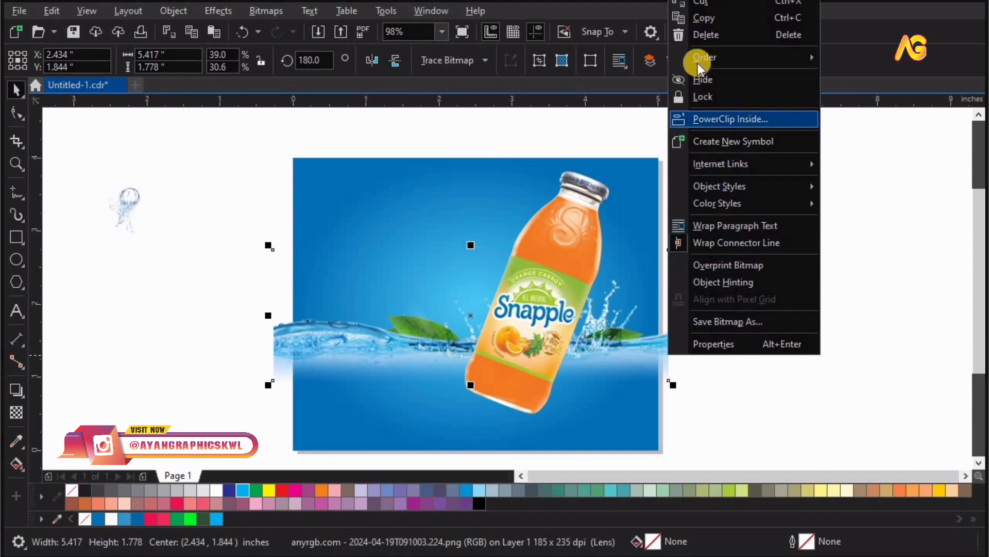
mouse_move(698, 57)
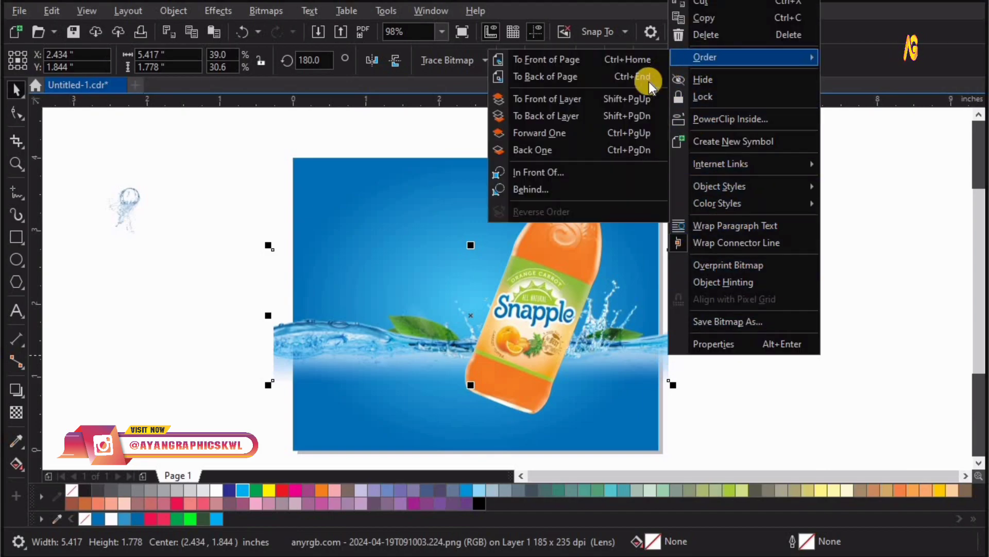
key("Escape")
left_click(624, 135)
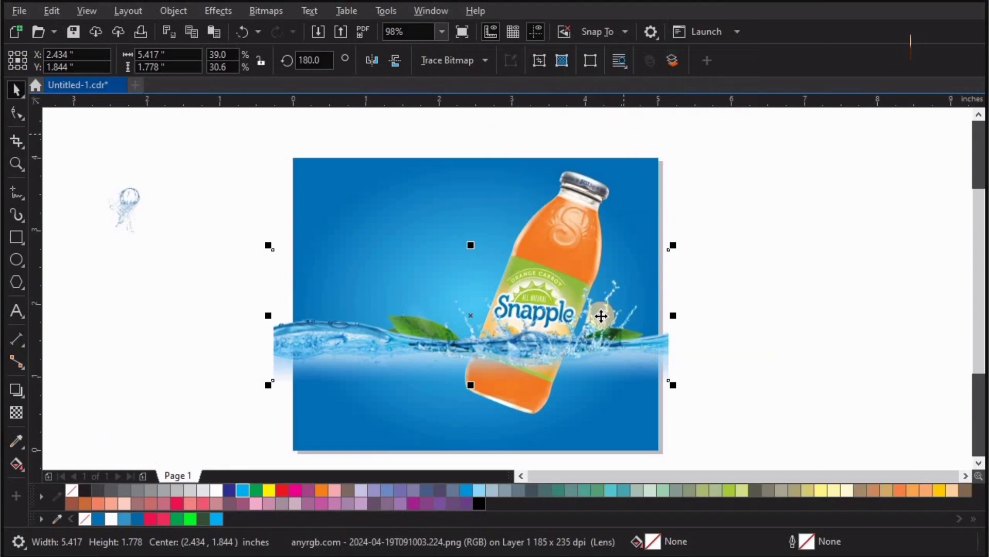
- Lower the bottle further into the water, centred at about X 3.40 in, Y 1.96 in
left_click(511, 413)
left_click(516, 403)
left_click_drag(516, 408, 514, 420)
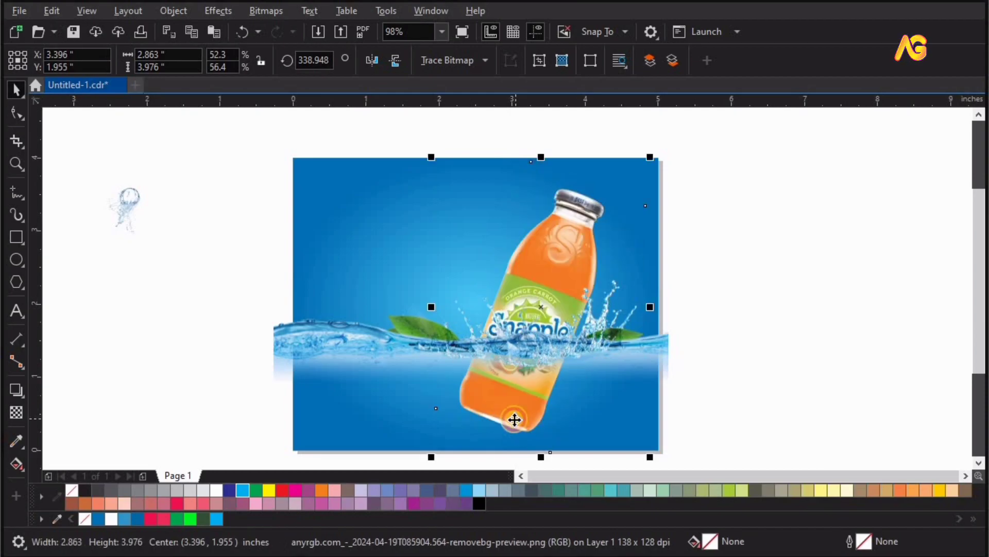
- Draw a closed Pen outline about 5.92 × 2.76 in around the submerged part of the bottle, with its upper edge along the waterline
key("F2")
left_click_drag(205, 230, 834, 496)
left_click_drag(431, 361, 432, 361)
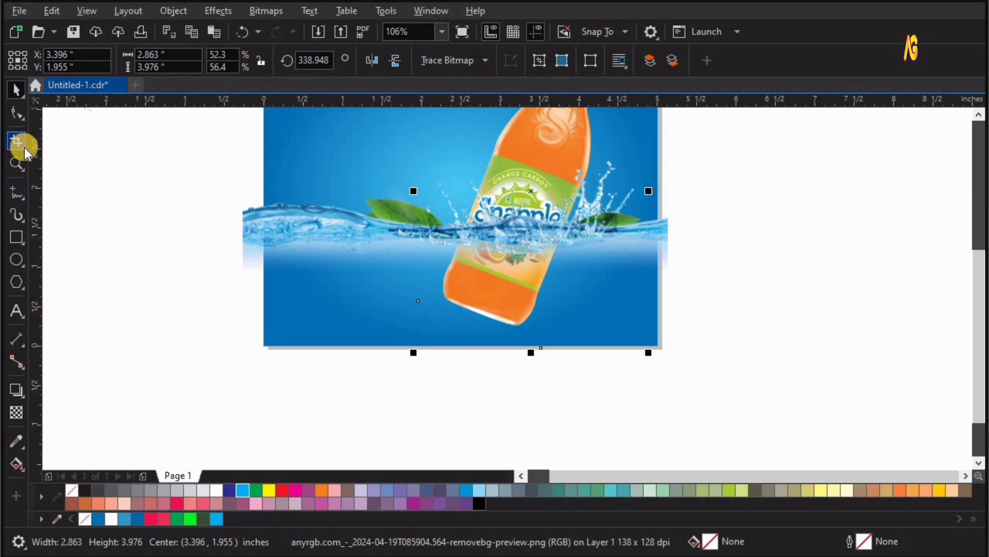
left_click(23, 197)
left_click(67, 244)
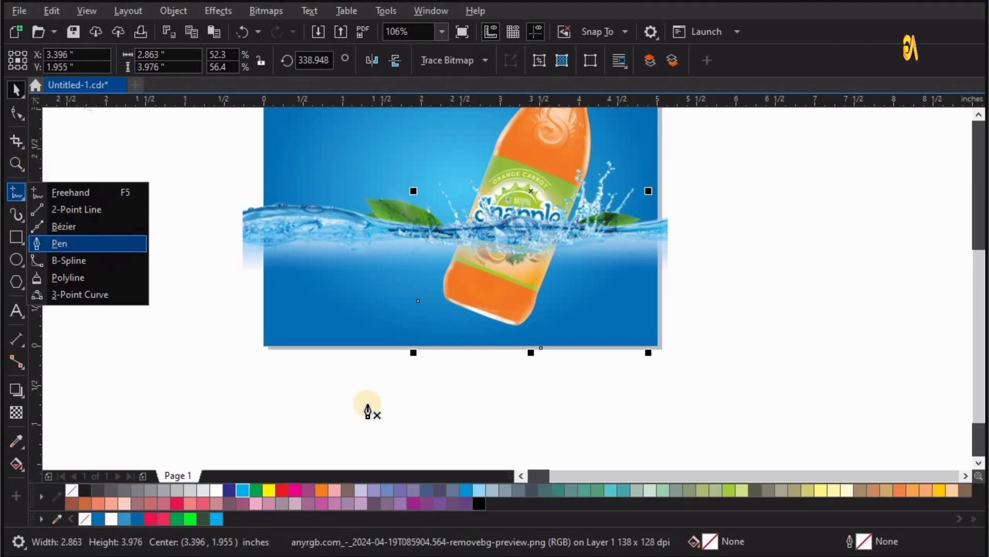
double_click(371, 229)
left_click(490, 230)
left_click(572, 232)
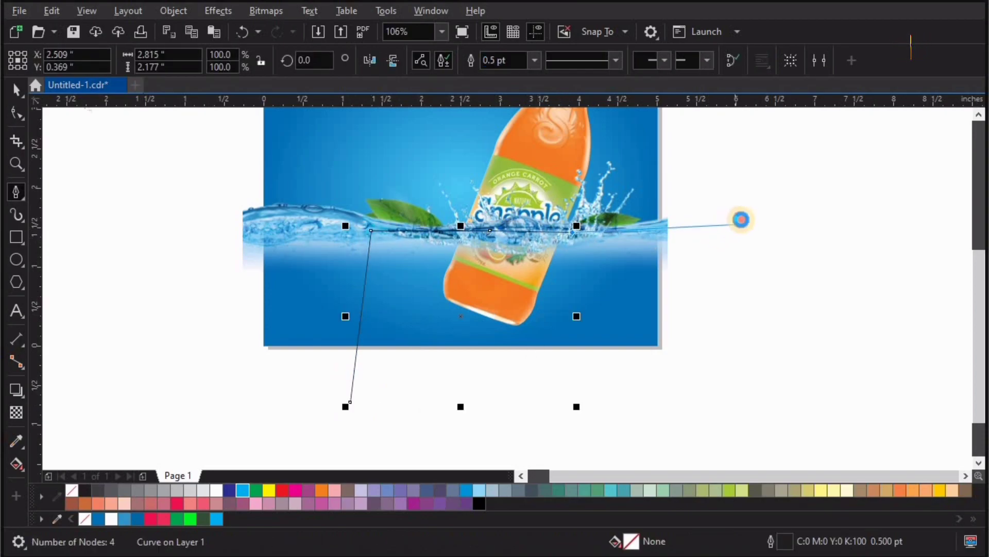
left_click(740, 220)
left_click(816, 378)
left_click(628, 437)
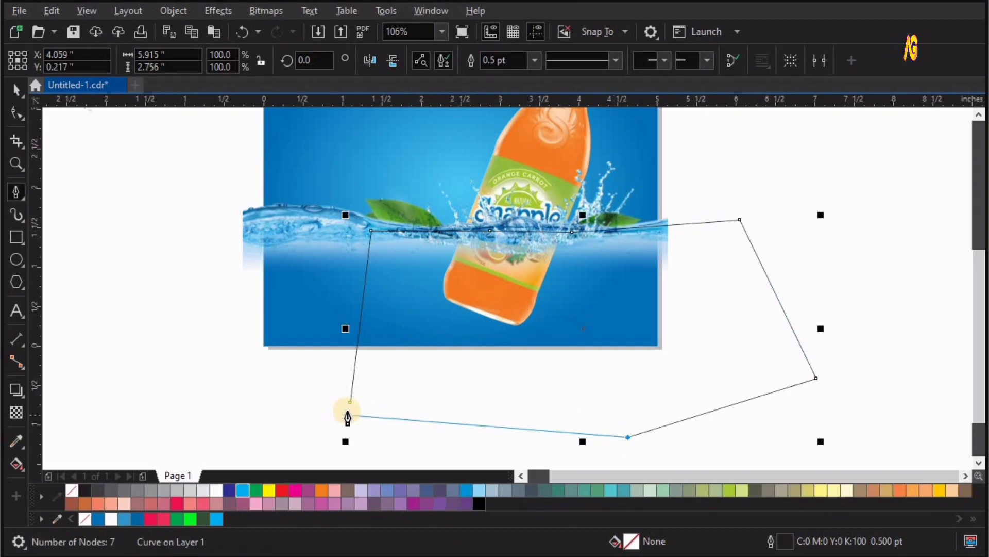
left_click(351, 403)
scroll(493, 319, "down", 2)
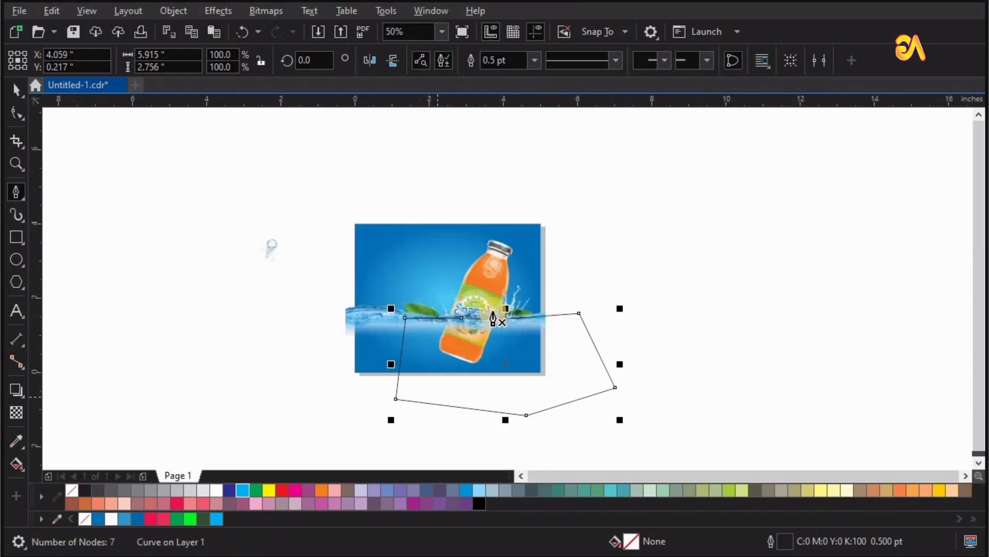
- Trim the submerged part off the bottle with the drawn outline and delete the outline
key("space")
left_click(500, 249, "shift")
left_click_drag(510, 265, 605, 250)
key("ctrl+z")
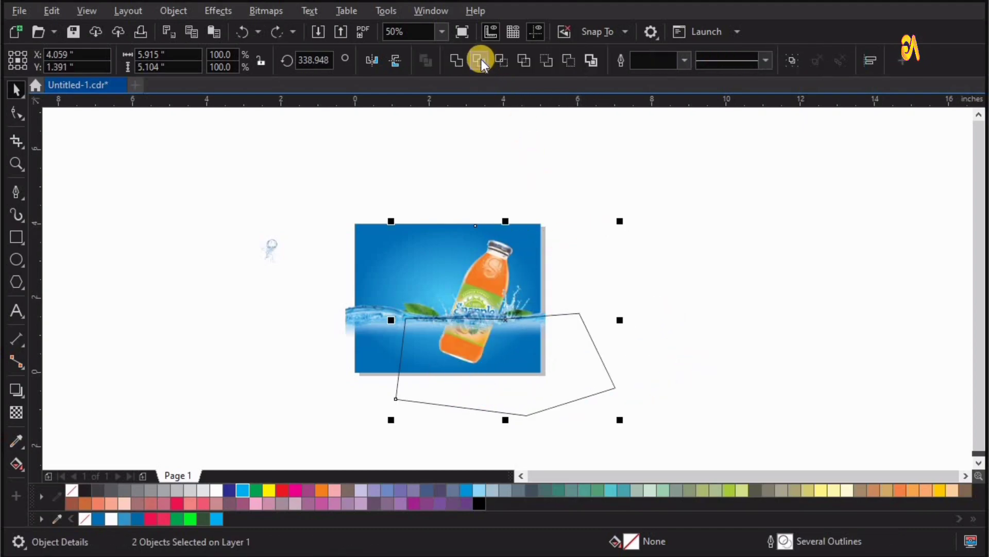
left_click(477, 73)
left_click(712, 366)
left_click_drag(596, 386, 711, 364)
key("Delete")
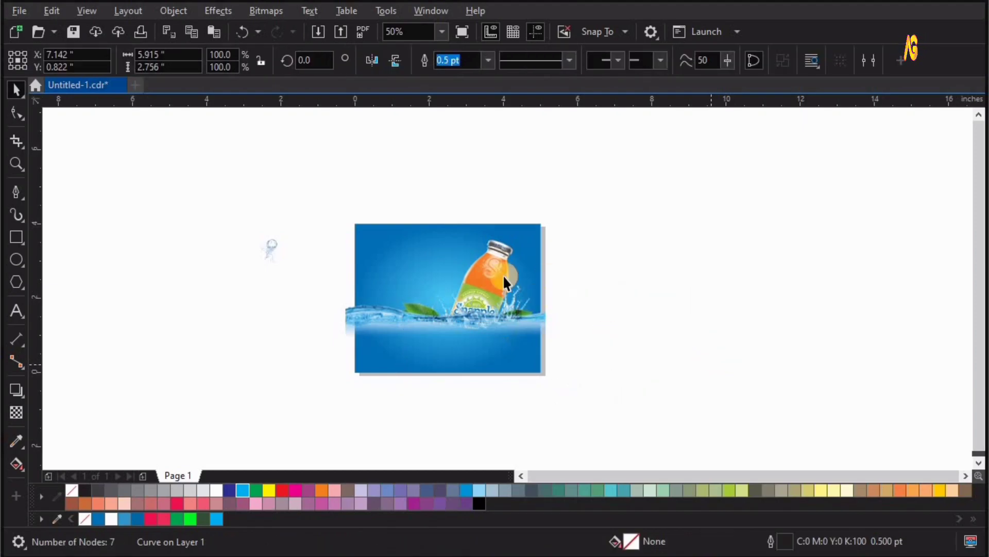
- Move the small water splash image onto the page beside the bottle and enlarge it to about 1.18 × 1.58 in
key("z")
left_click_drag(409, 206, 678, 376)
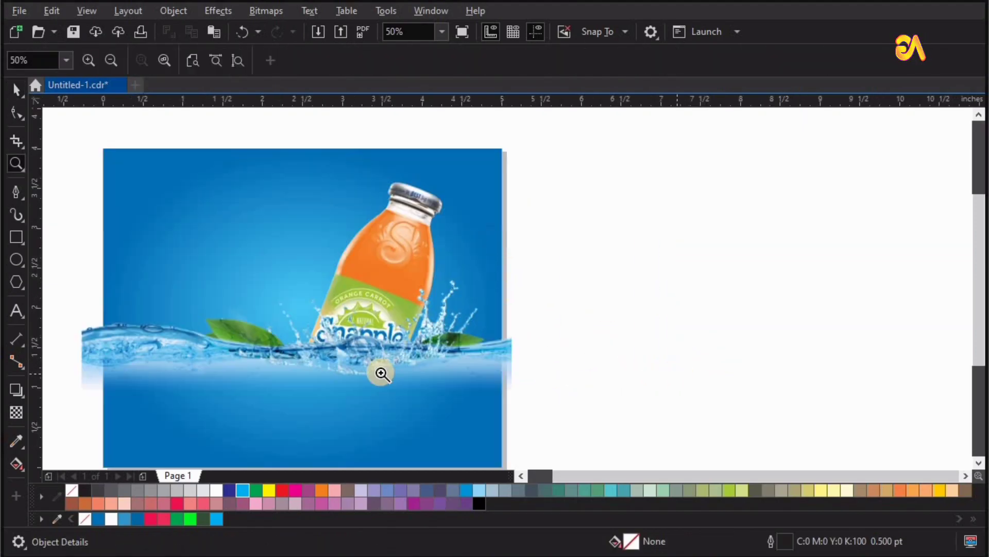
key("space")
left_click(465, 360)
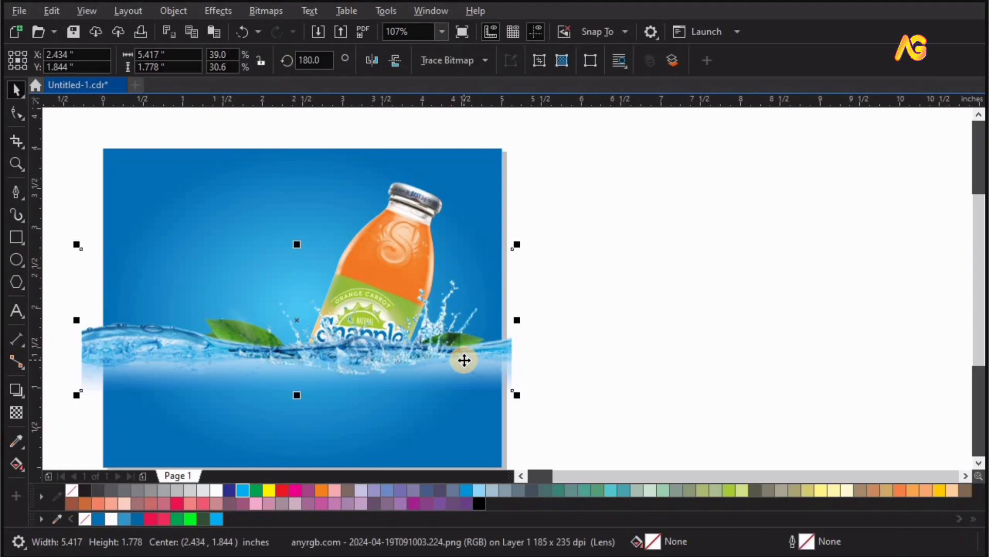
key("F4")
left_click_drag(199, 170, 505, 201)
key("F2")
left_click_drag(738, 120, 382, 358)
key("space")
left_click_drag(469, 294, 567, 349)
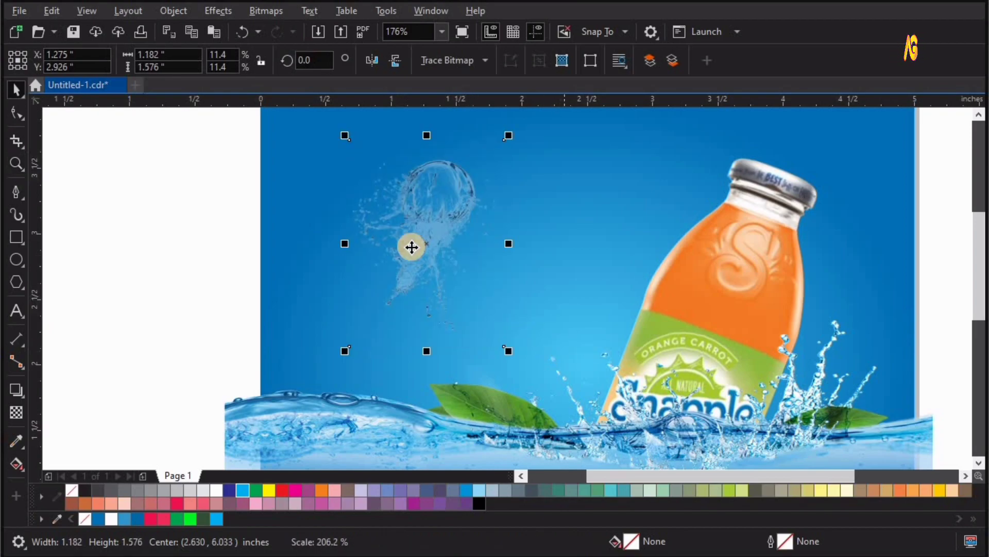
- Turn the splash image white with Hue/Saturation/Lightness, using minimum saturation and maximum lightness
left_click(215, 12)
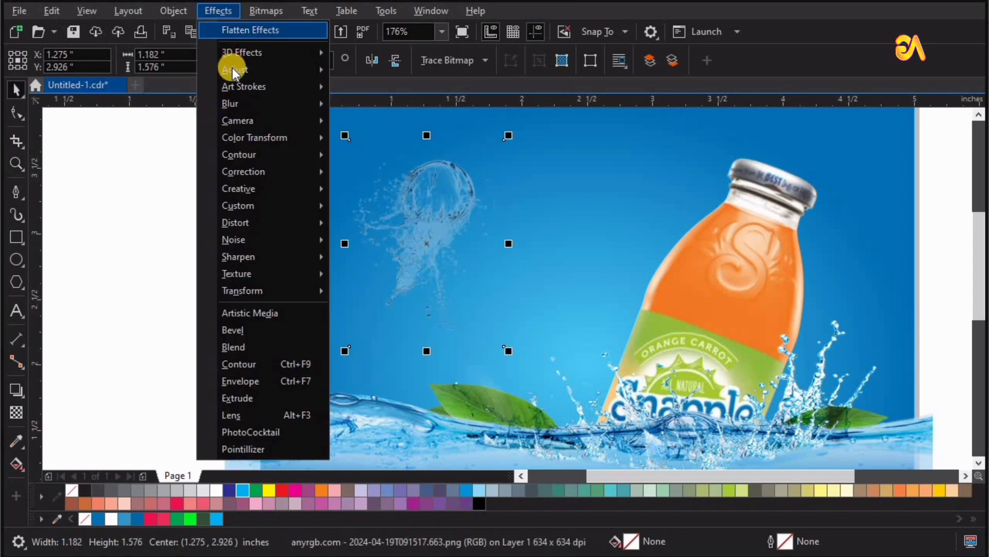
mouse_move(233, 68)
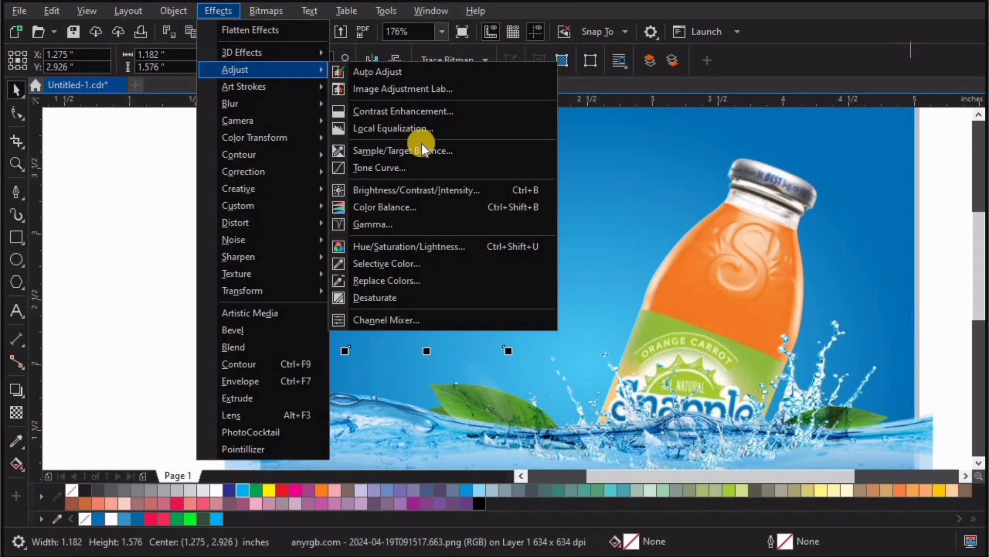
left_click(436, 247)
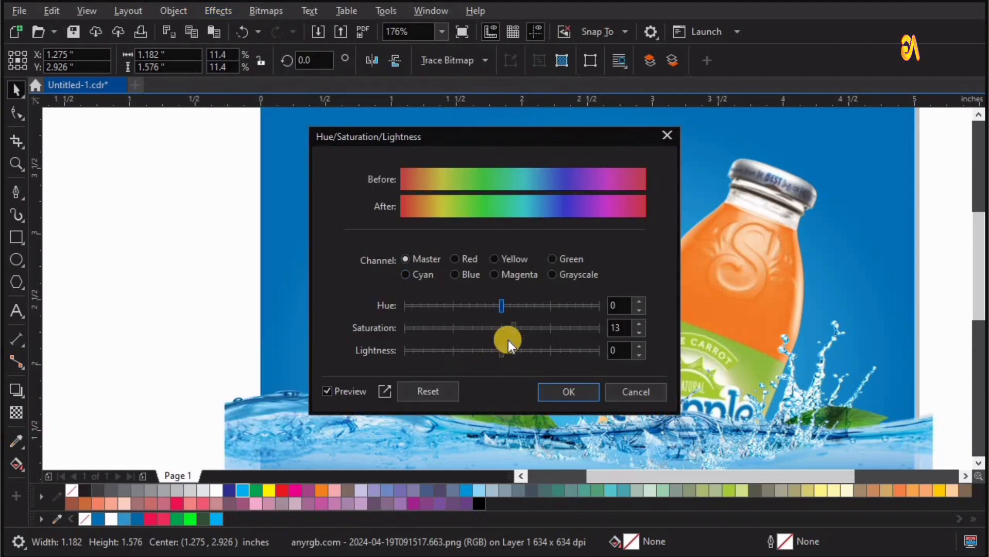
left_click_drag(515, 326, 404, 329)
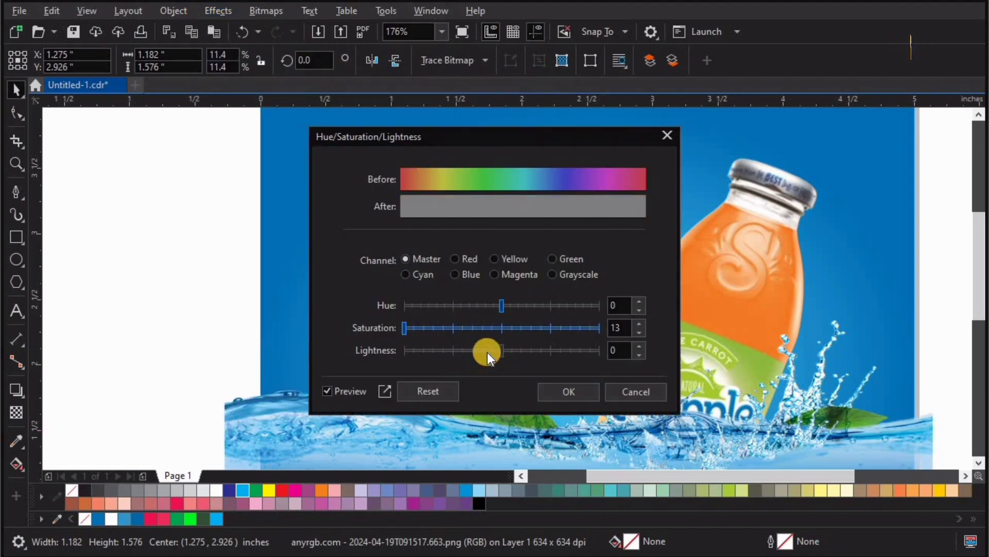
left_click_drag(506, 348, 604, 356)
left_click(560, 392)
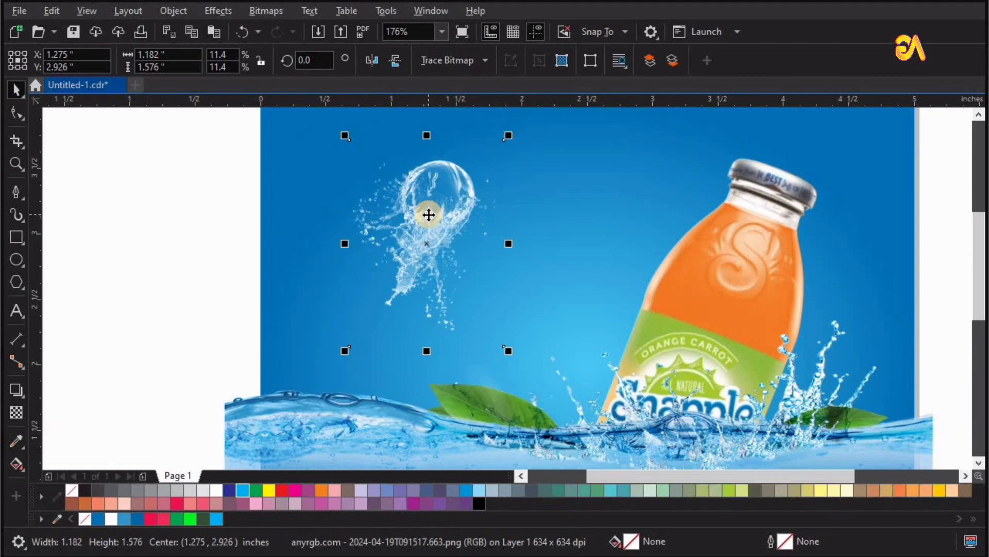
- Place the splash below the water surface under the bottle, sized about 1.80 × 2.12 in and centred at about X 2.91, Y 0.72 in
scroll(429, 215, "down", 3)
left_click_drag(439, 259, 549, 378)
key("F2")
left_click_drag(417, 268, 762, 476)
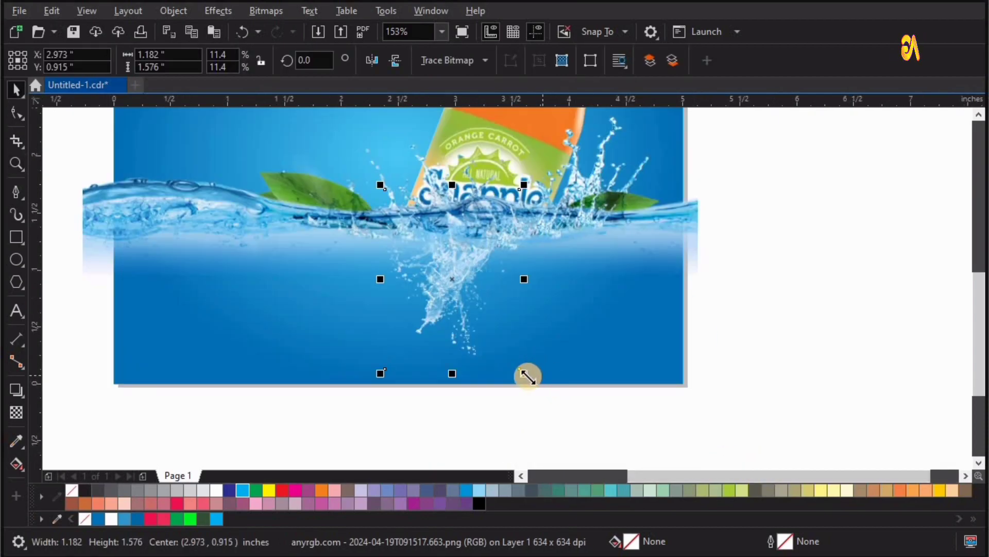
left_click_drag(526, 374, 551, 417)
left_click_drag(463, 289, 454, 312)
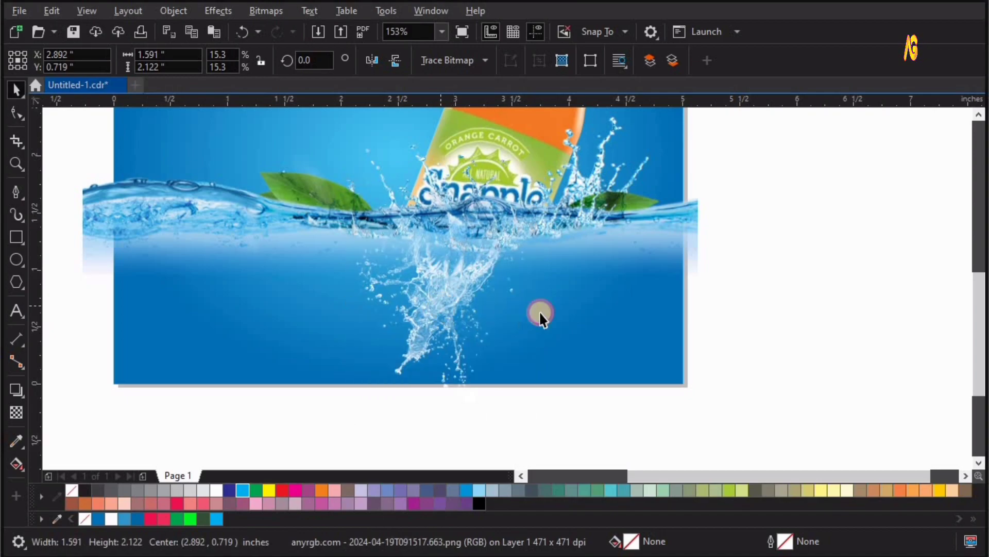
left_click_drag(540, 303, 550, 304)
- Copy and paste the splash in place, and mirror the copy both vertically and horizontally
scroll(550, 304, "down", 2)
key("F2")
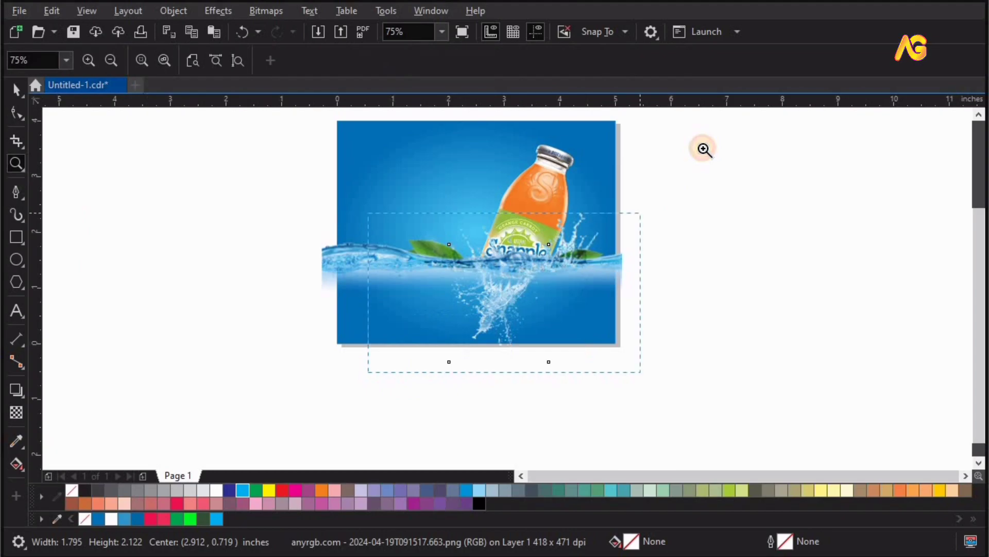
left_click_drag(368, 372, 702, 148)
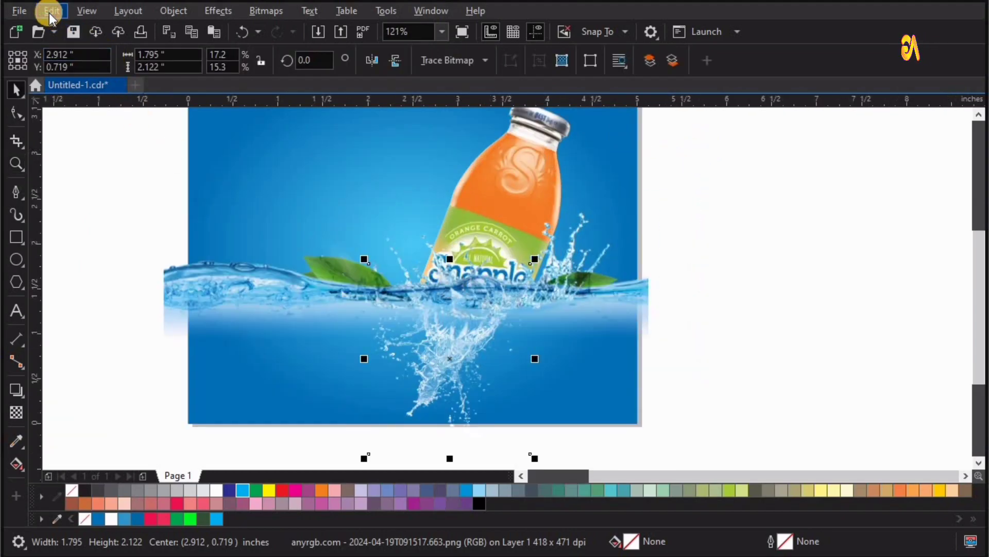
left_click(50, 12)
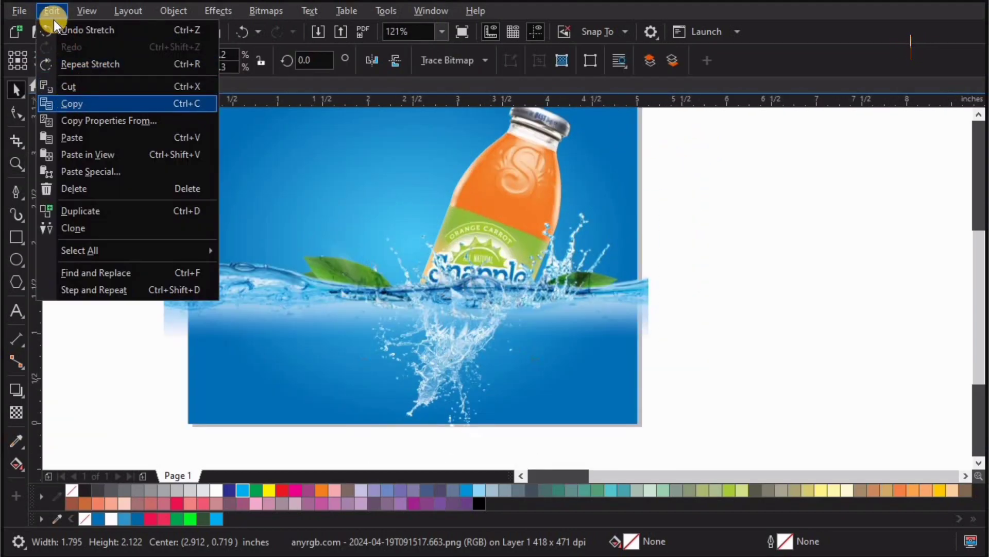
left_click(50, 12)
left_click(51, 11)
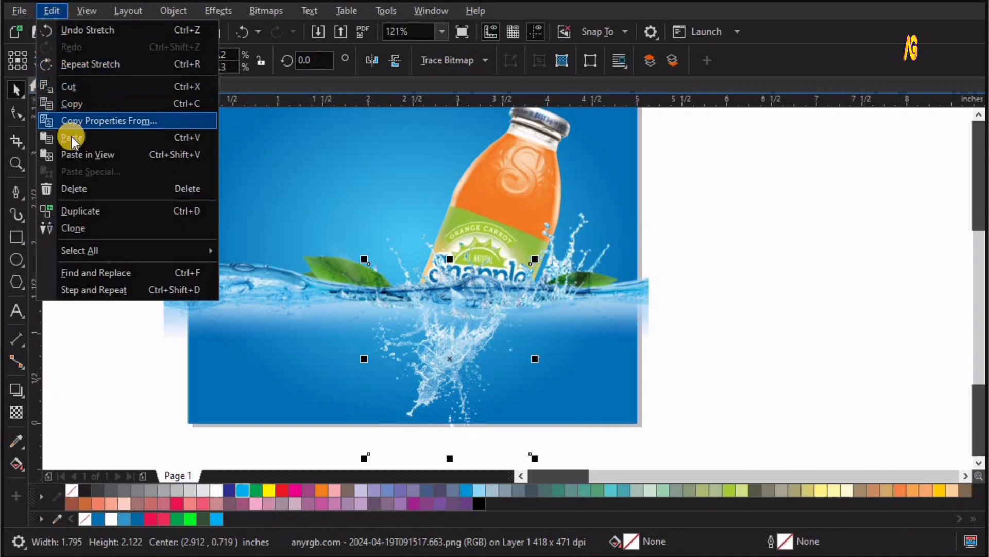
left_click(70, 135)
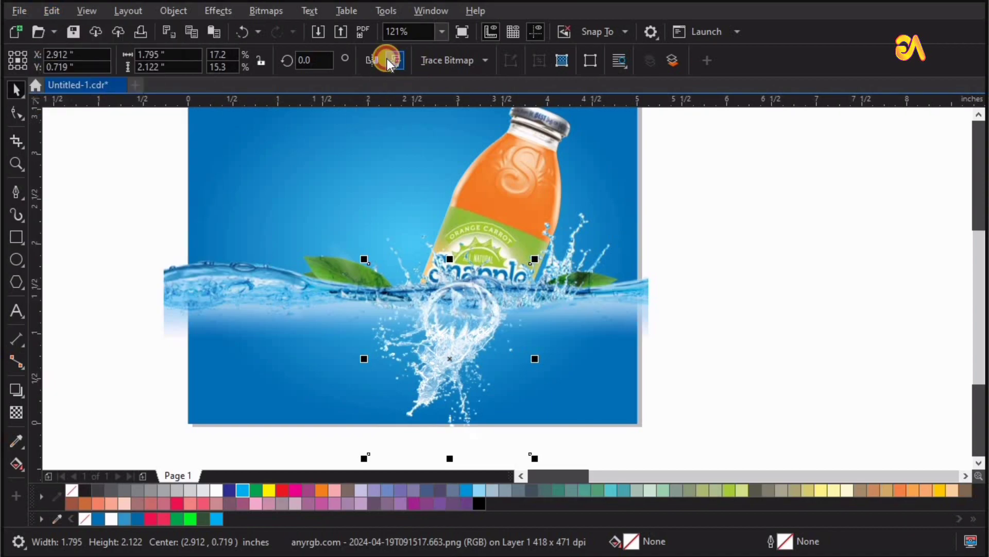
left_click(388, 59)
left_click(369, 61)
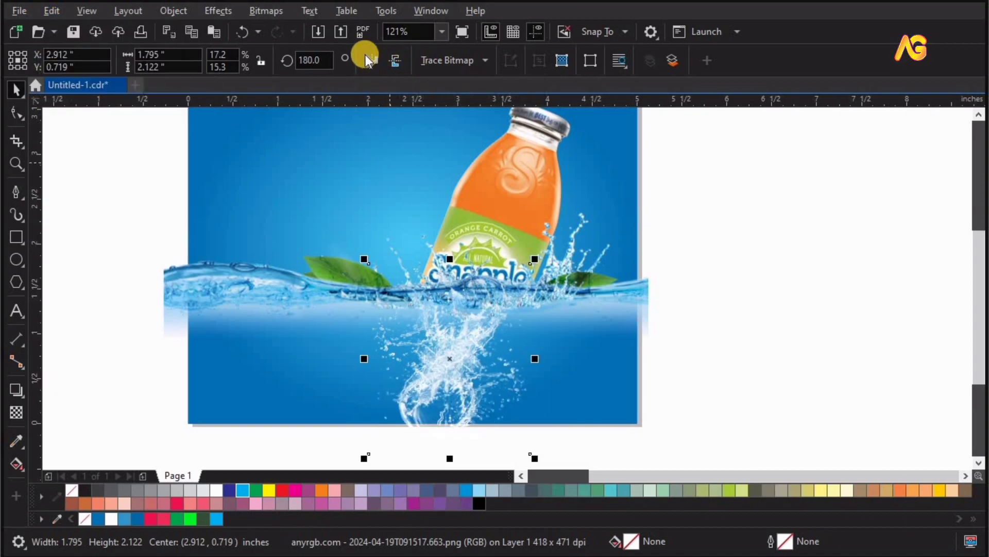
- Place the mirrored splash above the water beside the bottle, enlarged to about 2.02 × 2.87 in, and bring the water surface image in front
left_click_drag(440, 344, 386, 175)
scroll(387, 175, "down", 2)
key("z")
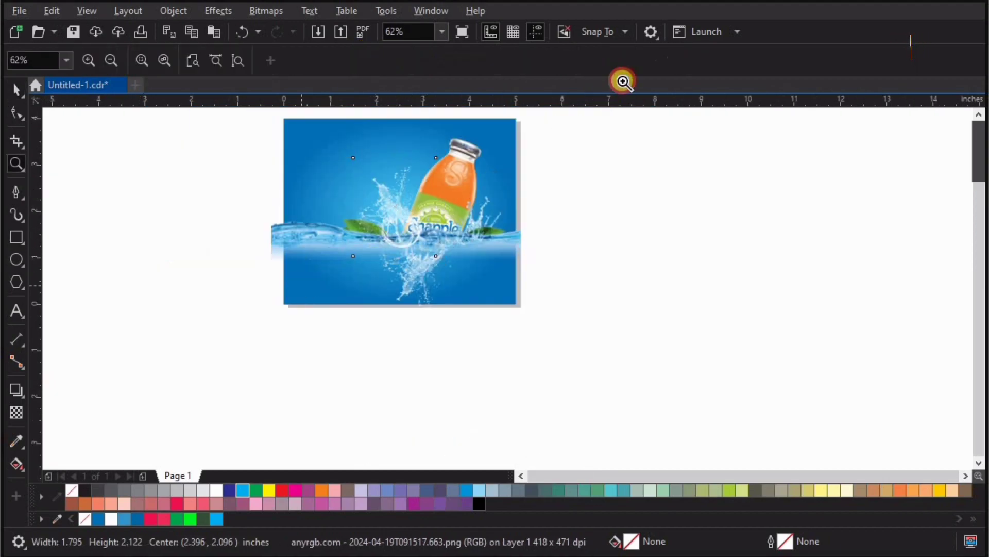
left_click_drag(301, 286, 623, 81)
key("space")
left_click_drag(403, 259, 401, 228)
left_click_drag(492, 219, 496, 216)
mouse_move(409, 333)
left_mouse_down()
mouse_move(416, 330)
mouse_move(409, 339)
left_mouse_up()
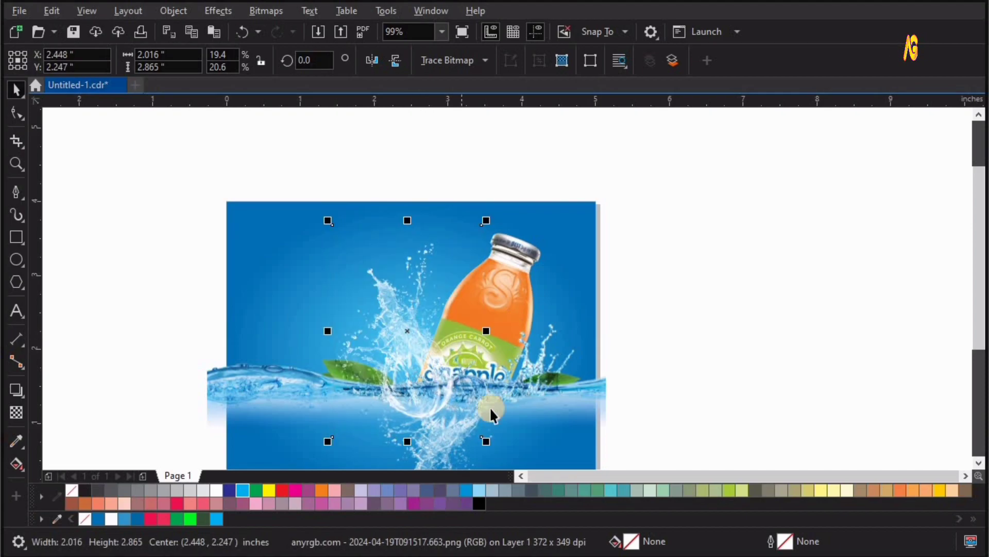
left_click(599, 403)
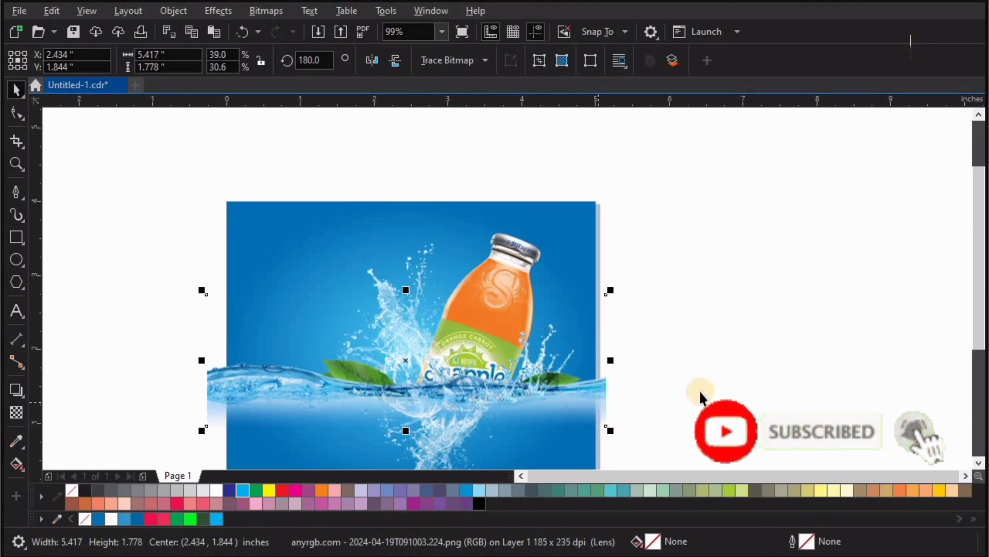
left_click(674, 396)
- Rotate the upper splash about 16° counter-clockwise and stretch it horizontally to about 3.35 in wide
scroll(674, 396, "down", 1)
key("F2")
left_click_drag(343, 285, 766, 454)
key("space")
left_click(461, 243)
left_click(416, 192)
left_click_drag(411, 188, 386, 193)
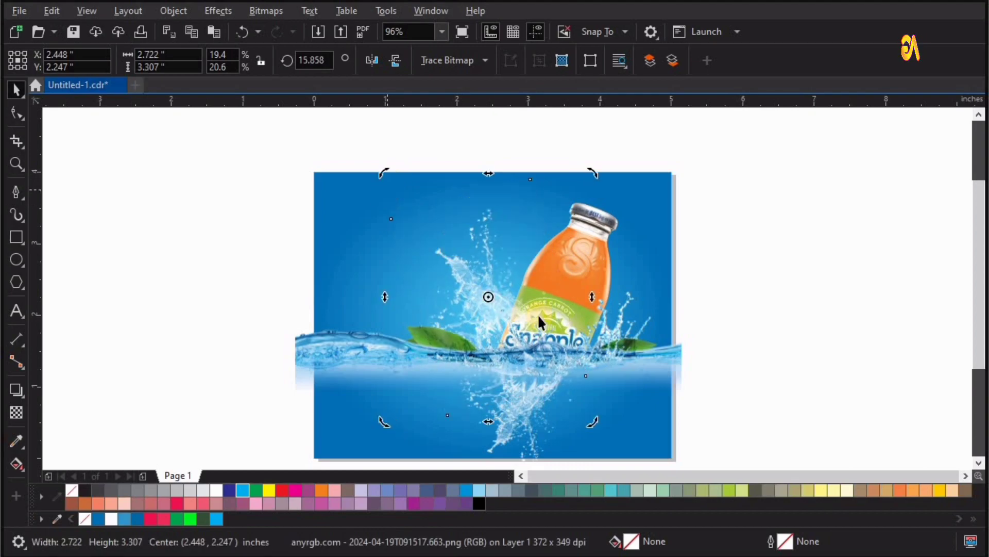
left_click_drag(595, 297, 614, 294)
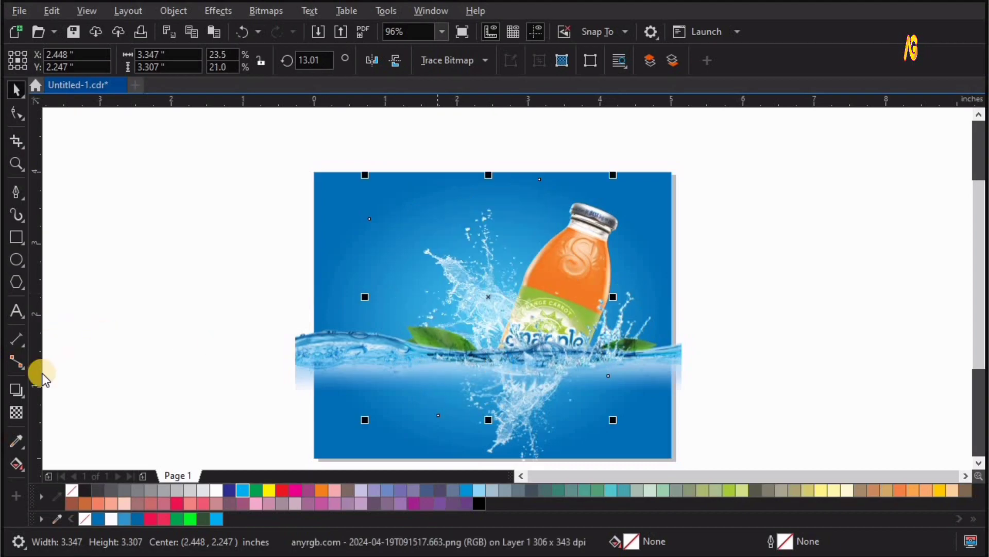
- Fade the upper splash towards the waterline with a diagonal linear transparency
left_click(17, 412)
left_click_drag(495, 316, 531, 367)
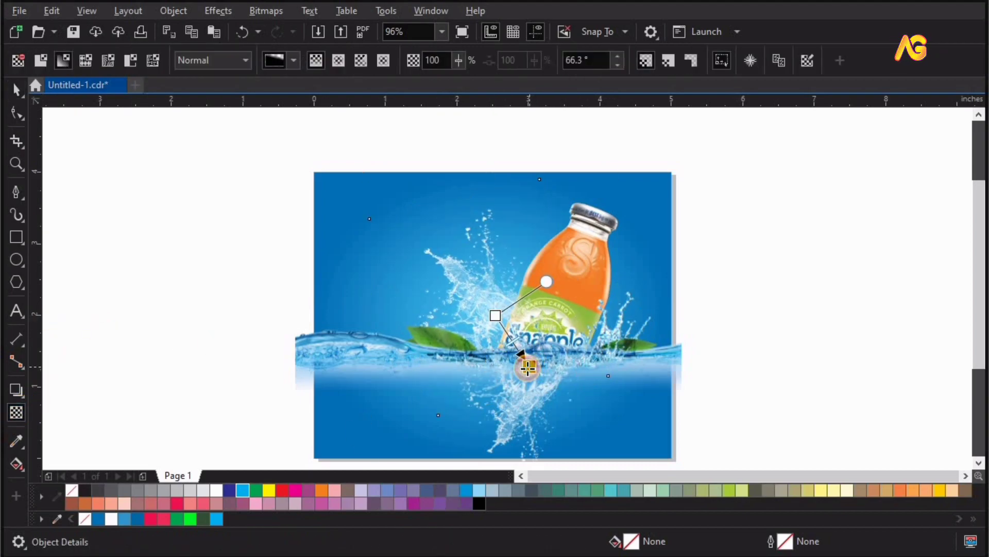
key("space")
key("Escape")
- Bring the bottle in front of the upper splash, and return the water surface image to the very front
left_click(599, 217)
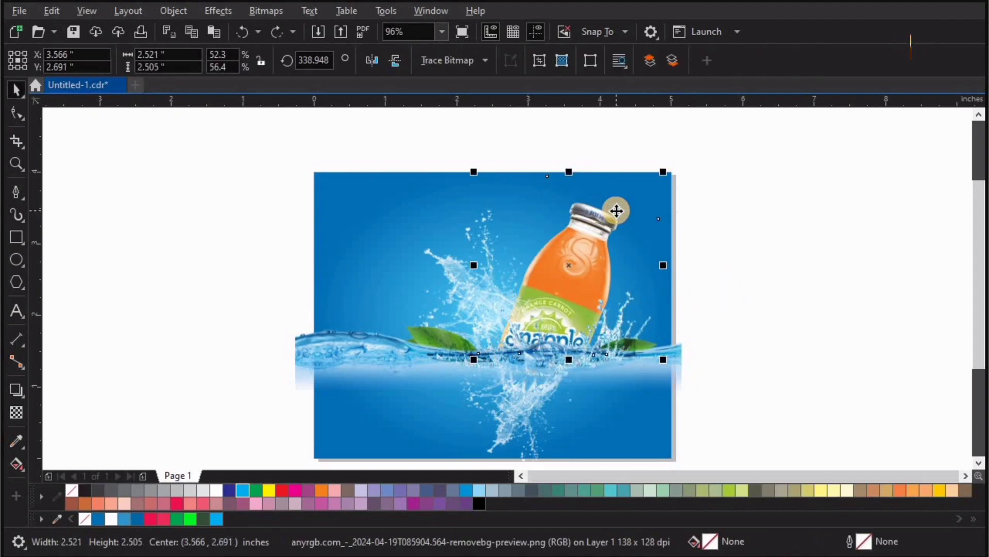
key("shift+Page_Up")
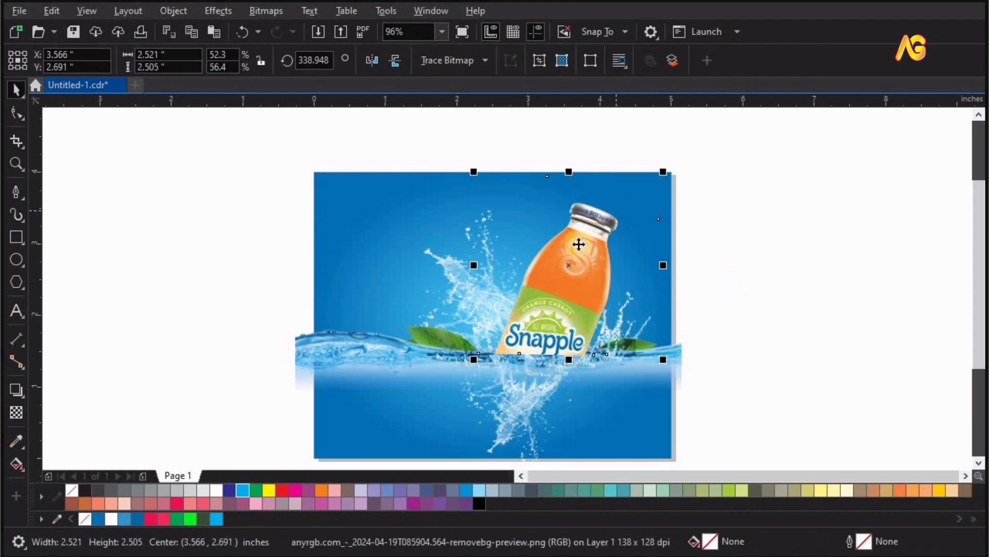
left_click(681, 354)
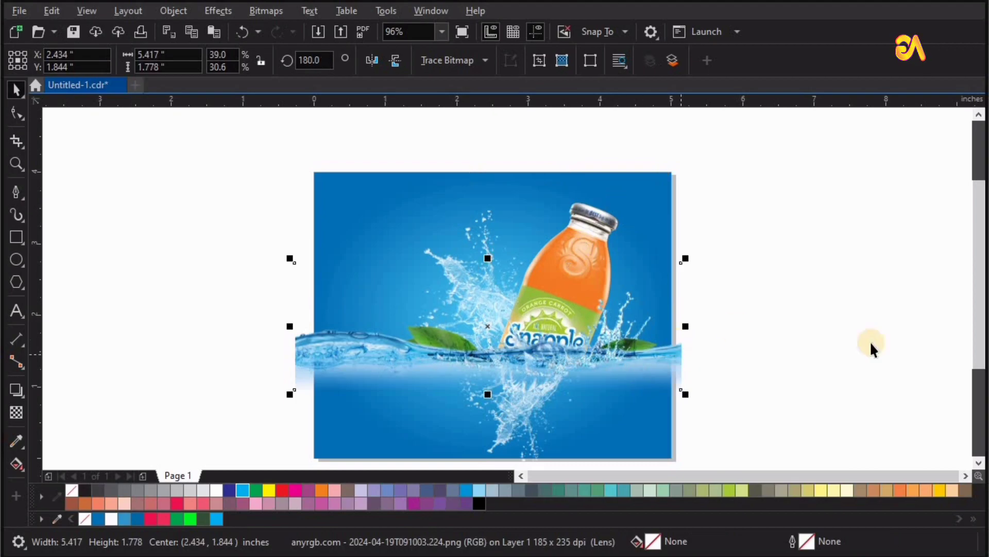
left_click(803, 154)
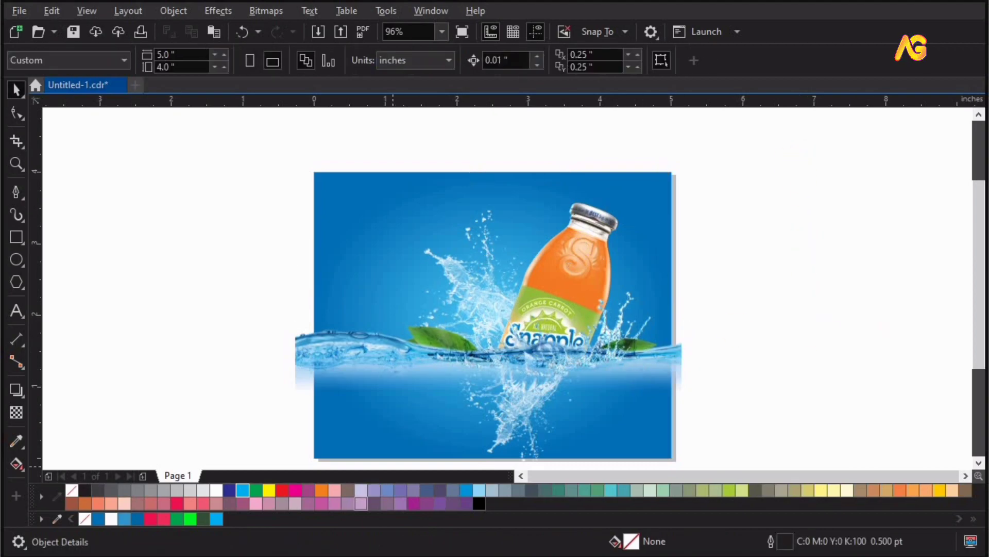
- Paste the orange slices image, shrink it to about 1.30 × 1.53 in and place it over the underwater splash, centred at about X 2.92, Y 0.46 in
key("ctrl+v")
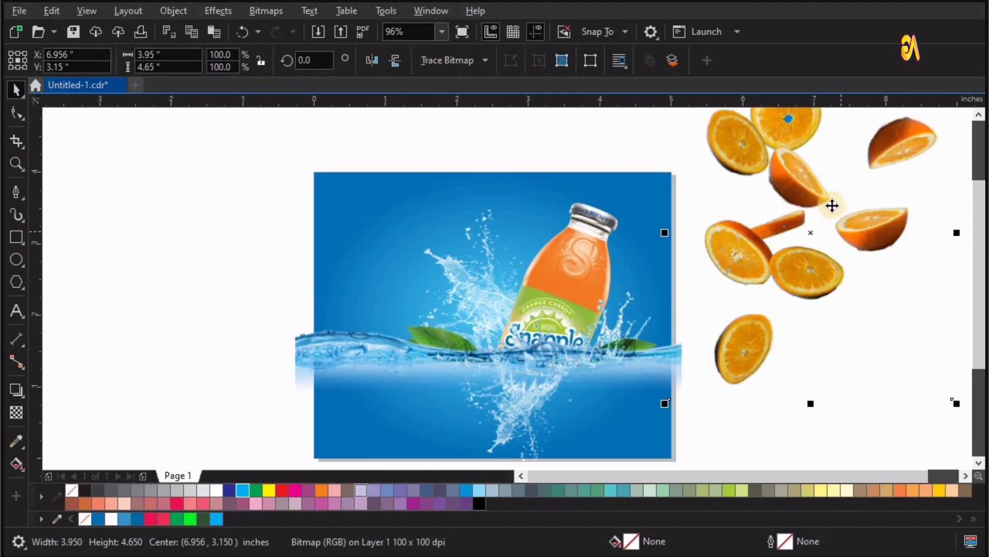
scroll(832, 205, "down", 2)
left_click_drag(899, 135, 861, 189)
mouse_move(824, 232)
left_mouse_down()
mouse_move(737, 331)
mouse_move(674, 299)
mouse_move(673, 329)
left_mouse_up()
key("F2")
left_click_drag(523, 219, 800, 375)
left_click_drag(534, 353, 529, 333)
left_click_drag(604, 258, 591, 270)
key("F2")
left_click_drag(419, 429, 703, 200)
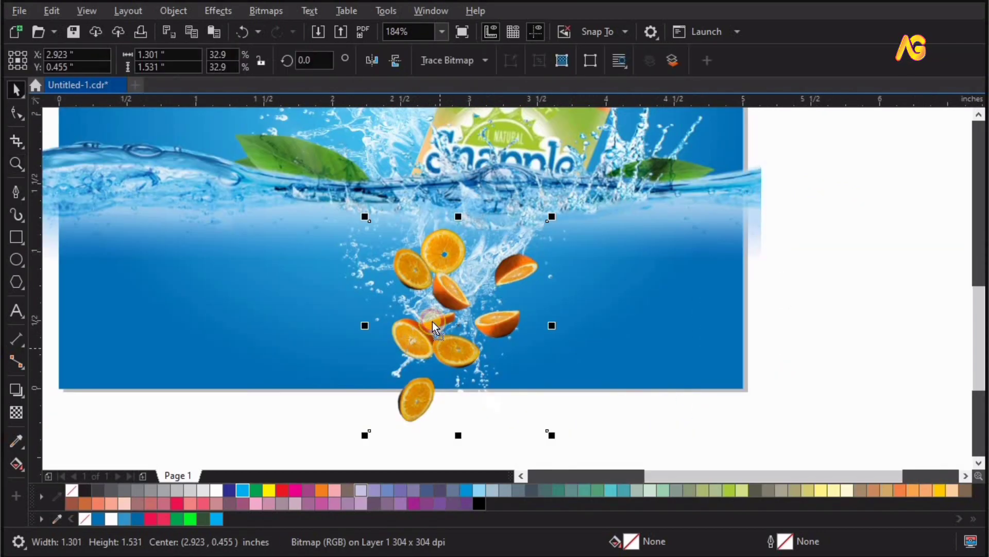
- Raise the orange slices towards the waterline and rotate them about 9° clockwise, centring them at about X 2.81, Y 0.70 in
left_click_drag(433, 327, 433, 300)
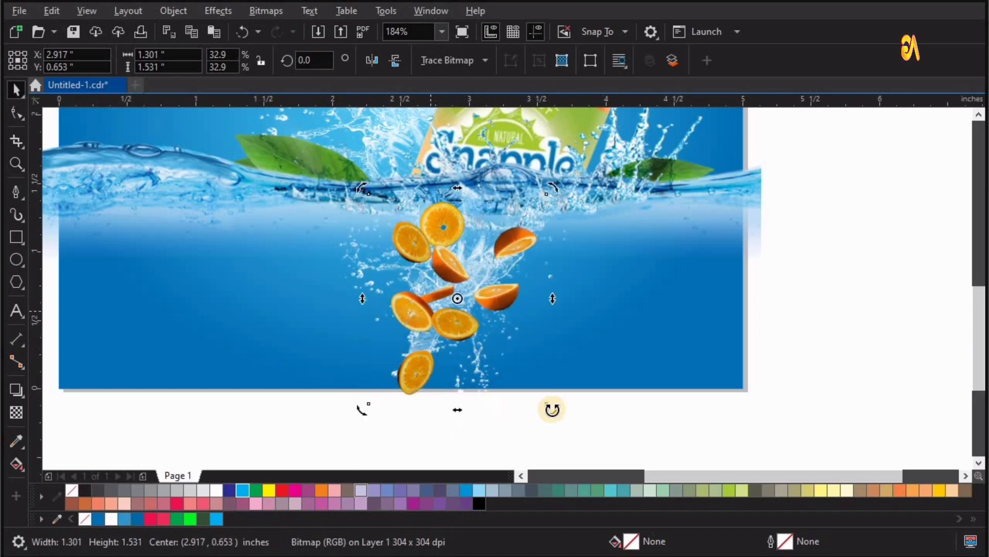
left_click_drag(529, 415, 511, 366)
left_click(464, 329)
left_click_drag(452, 324, 438, 322)
- Bring the underwater splash in front of the orange slices, and return the water surface image to the very front
left_click(486, 387)
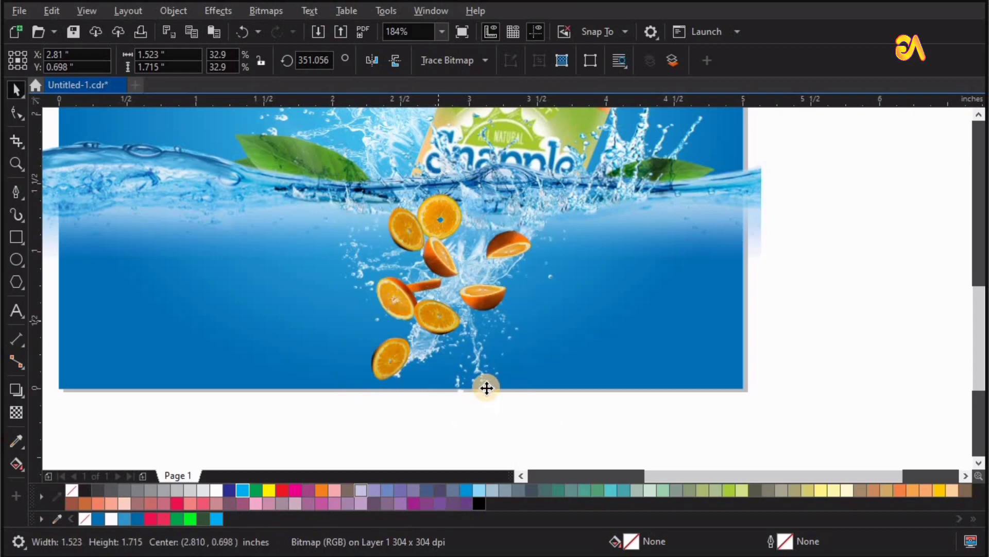
left_click(507, 406)
left_click(518, 421)
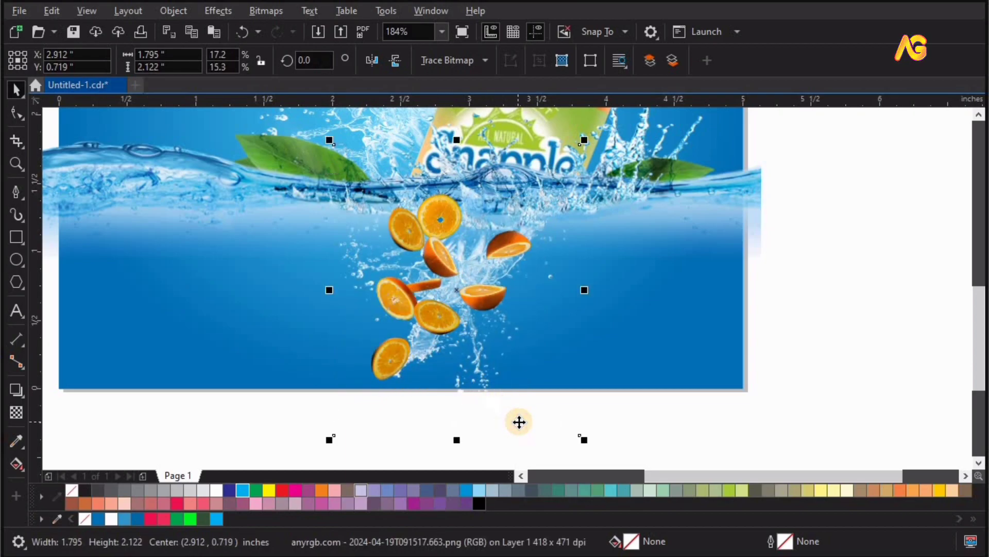
key("shift+Page_Up")
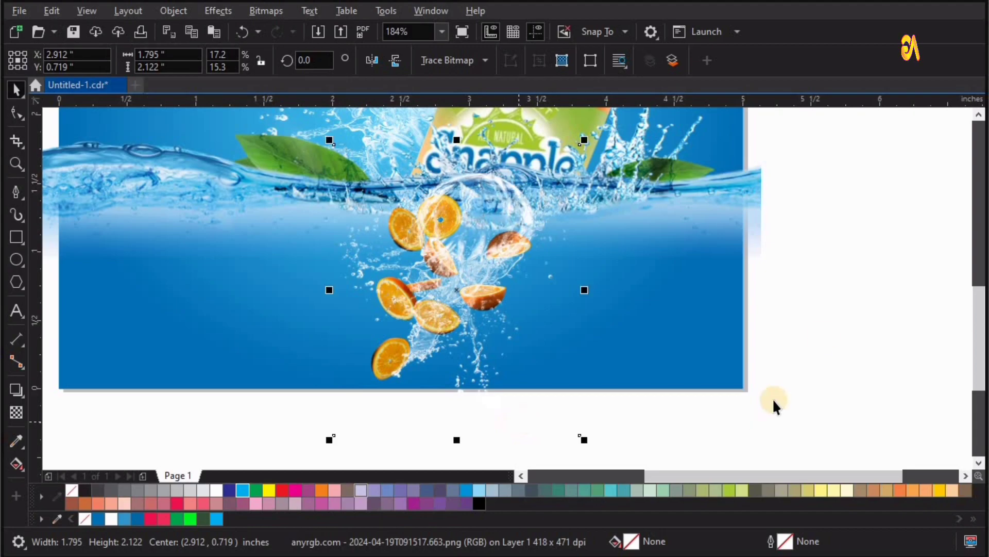
left_click(760, 212)
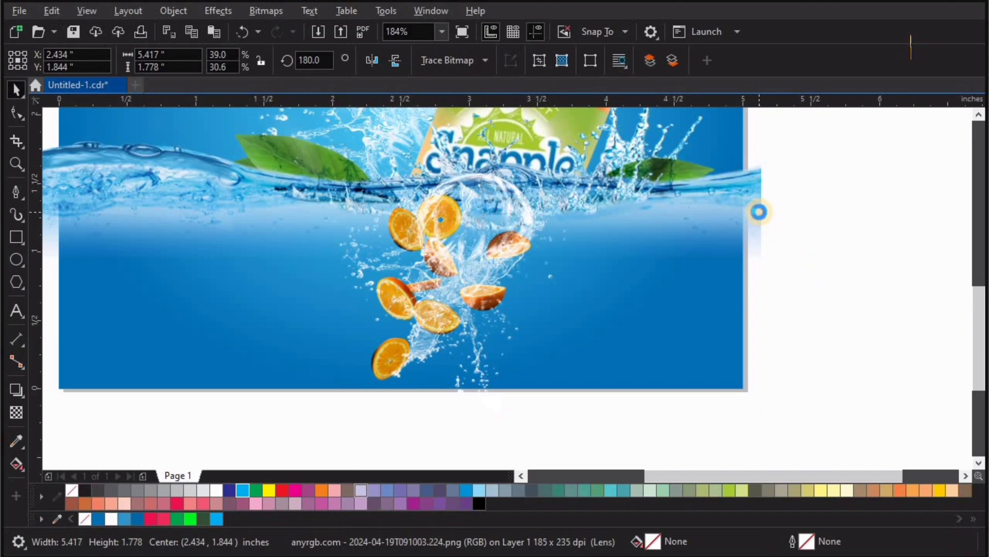
key("shift+Page_Up")
left_click(836, 317)
- Select all the composition images and send them back one position, behind the gradient background rectangle
key("F4")
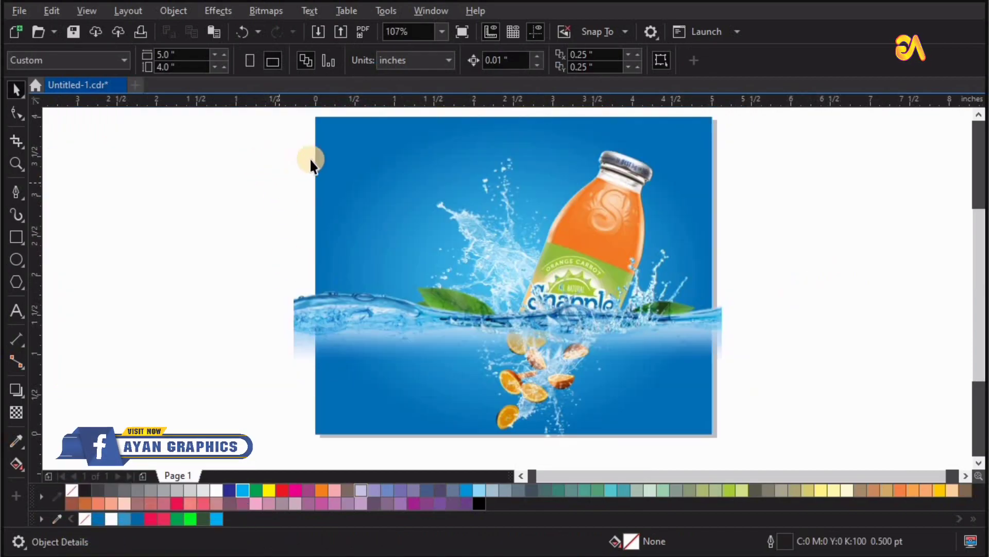
scroll(310, 158, "down", 3)
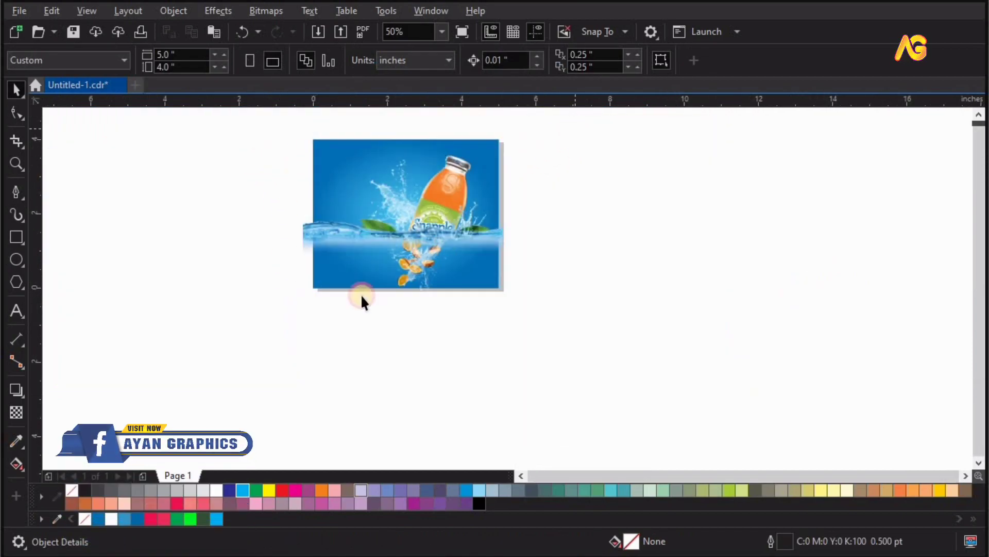
left_click_drag(321, 334, 307, 243)
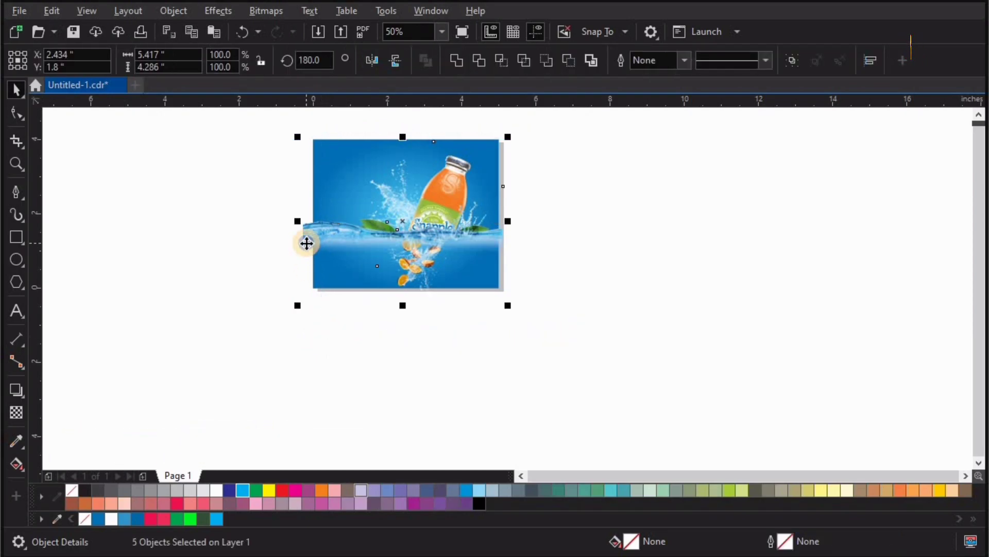
right_click(306, 243)
mouse_move(346, 350)
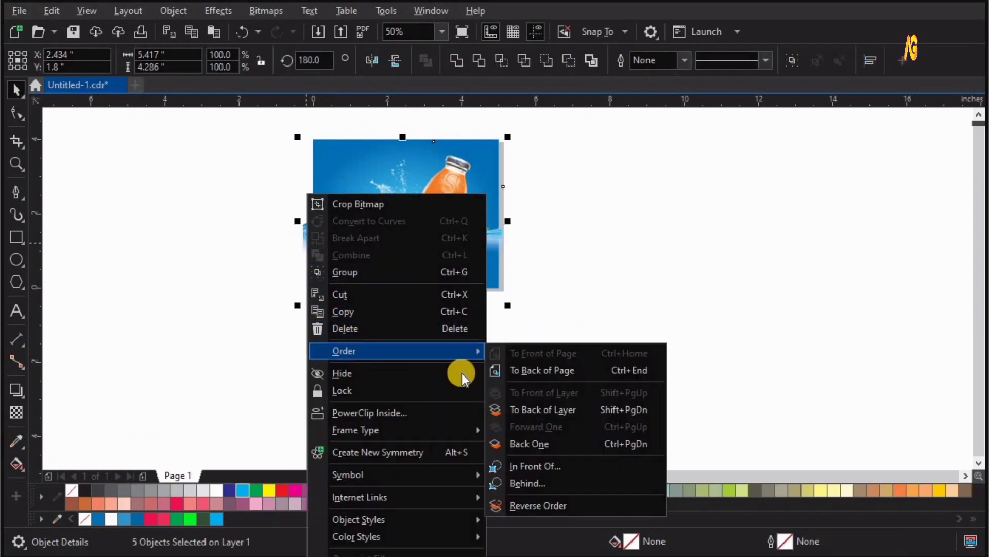
left_click(591, 443)
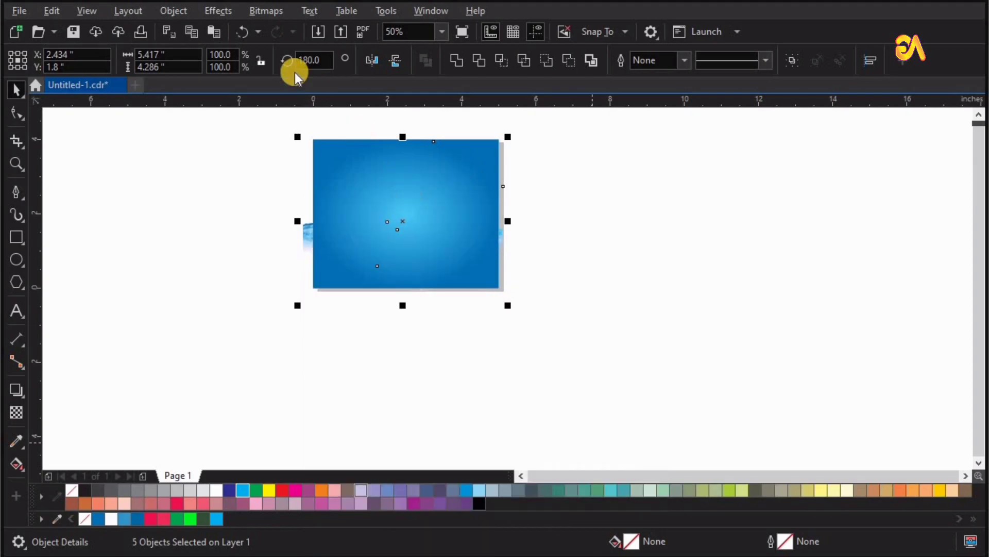
- PowerClip the selected composition images inside the gradient background rectangle
left_click(175, 11)
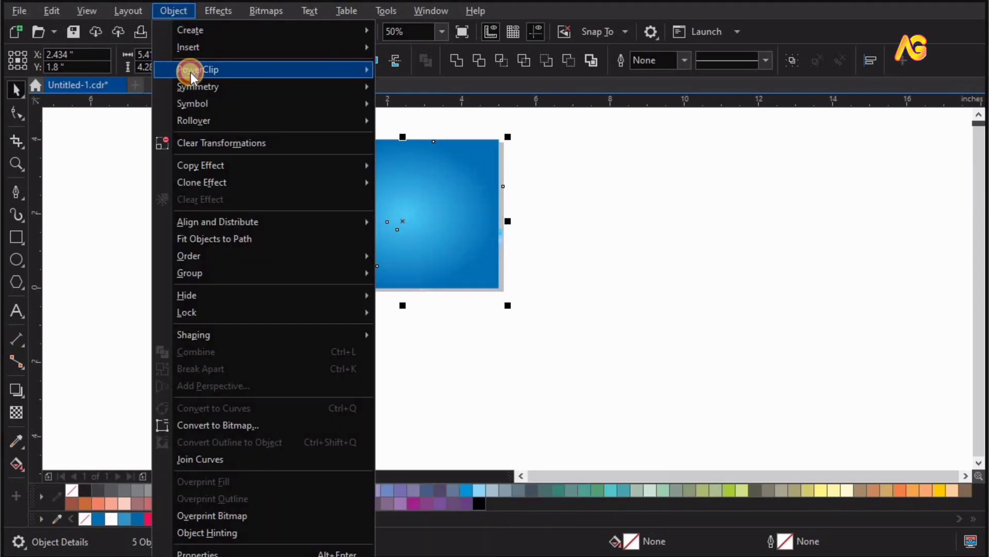
mouse_move(187, 71)
left_click(411, 72)
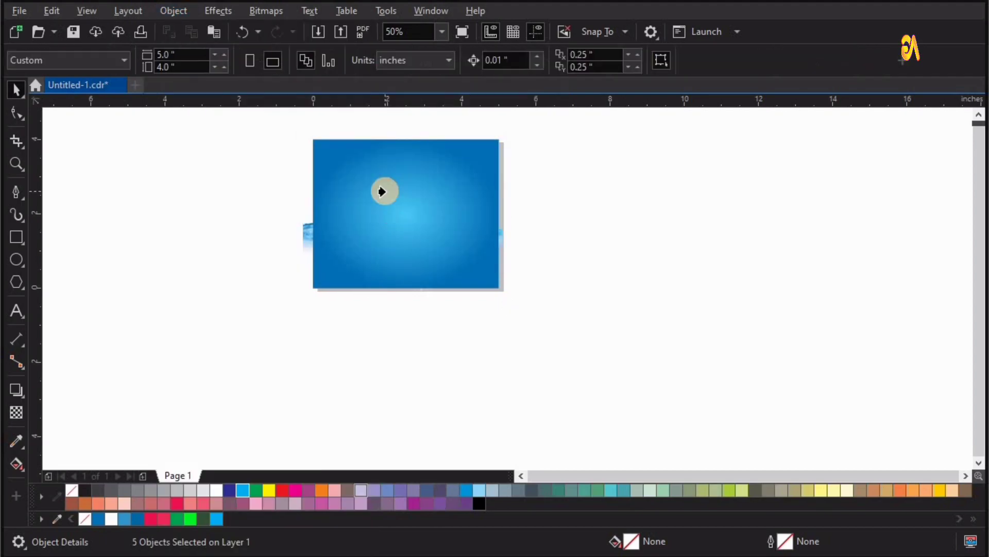
left_click(385, 192)
key("shift+F2")
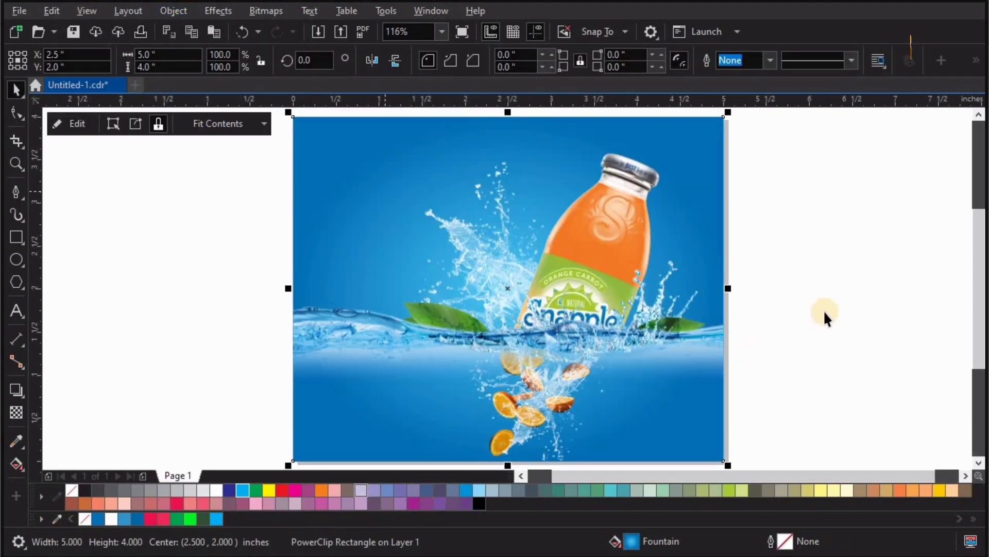
- Move the small leaf onto the lowest orange slice, shrink it and rotate it to about 24.6°, centred at about X 2.42, Y 0.39 in
left_click(828, 303)
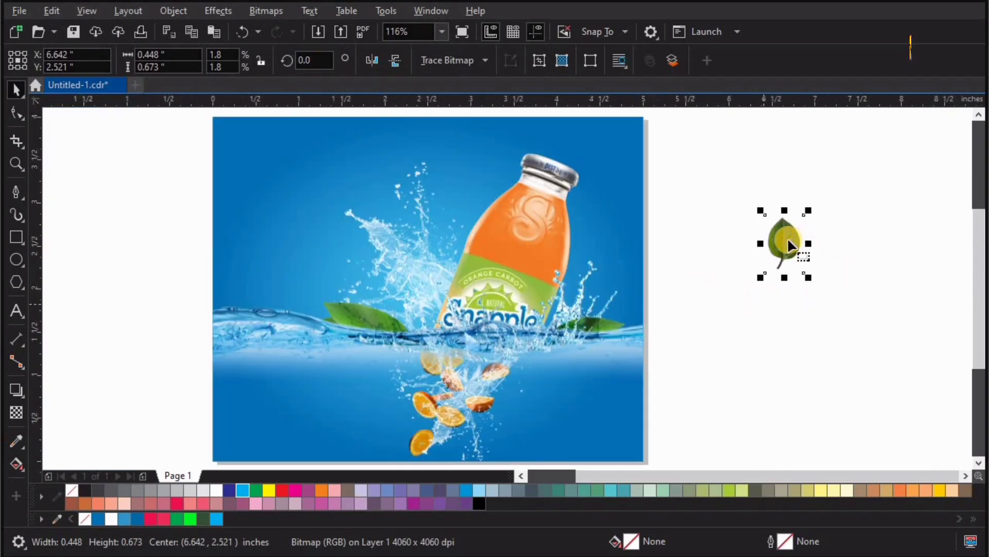
left_click_drag(787, 237, 475, 403)
key("F2")
left_click_drag(320, 344, 617, 481)
left_click_drag(573, 189, 407, 300)
key("F2")
left_click_drag(627, 430, 258, 199)
left_click(426, 241)
left_click_drag(412, 245, 442, 267)
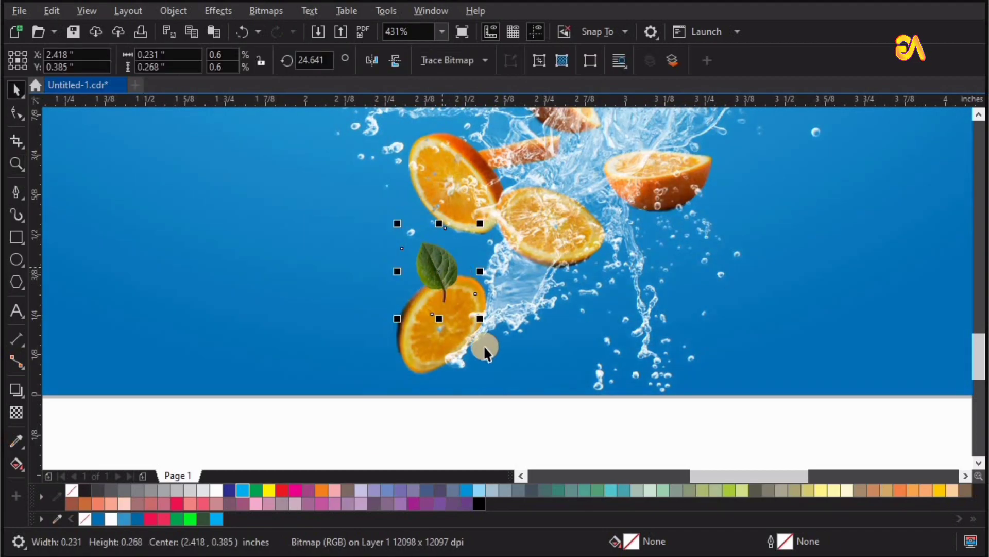
- Copy the leaf onto the orange slice up and to the right of the lowest one, and rotate the copy clockwise
key("F3")
key("F2")
left_click_drag(369, 353, 738, 142)
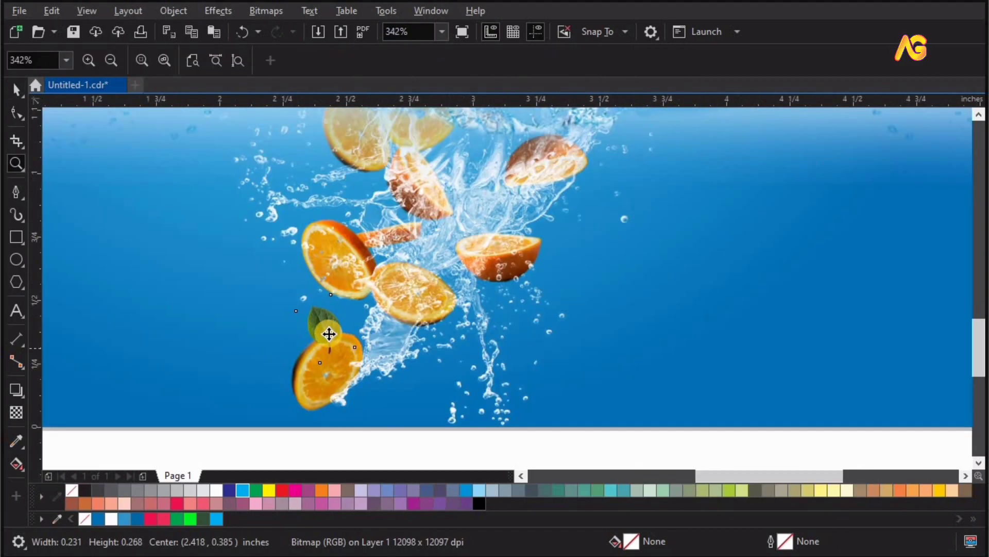
left_click_drag(329, 334, 448, 273)
left_click(443, 267)
left_click_drag(482, 230, 443, 280)
- Place another leaf copy on the leftmost round slice above the lowest one and rotate it to suit the slice
key("F2")
key("space")
left_click_drag(444, 279, 353, 224)
right_click(353, 224)
left_click(353, 224)
left_click_drag(392, 181, 350, 226)
left_click(347, 227)
- Place a rotated leaf copy on the half orange at the splash's right side, centred at about X 3.15, Y 0.78 in
left_click_drag(349, 222, 472, 194)
right_click(504, 224)
left_click(503, 223)
left_click_drag(494, 232, 503, 234)
- Copy the leaf between the upper orange slices at about X 2.98, Y 1.11 in and rotate it to about 169°
key("F3")
key("F2")
left_click_drag(360, 308, 642, 124)
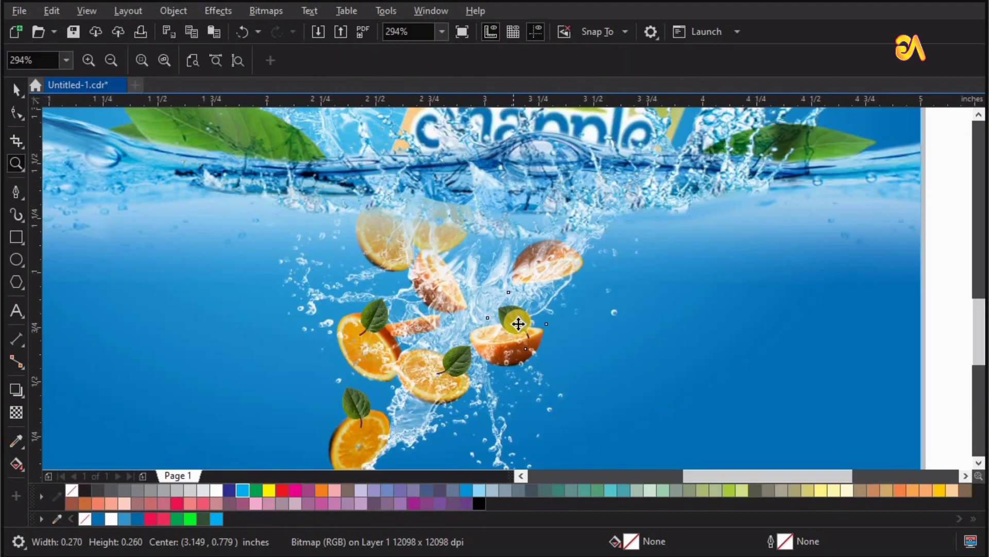
key("space")
left_click_drag(518, 324, 481, 251)
left_click(480, 249)
left_click_drag(490, 320, 542, 266)
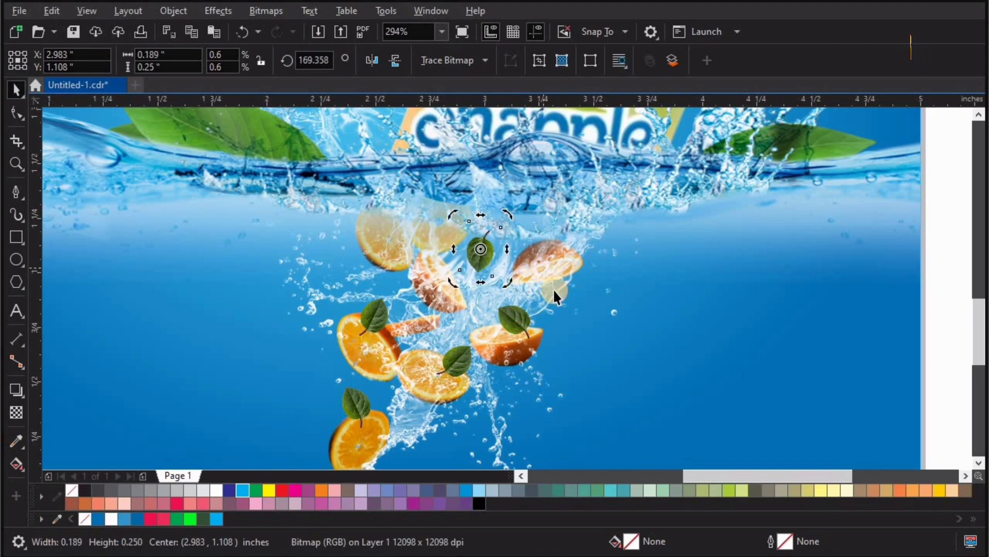
- Select the five small leaves and PowerClip them inside the background rectangle
key("F3")
key("z")
key("space")
left_click(552, 338)
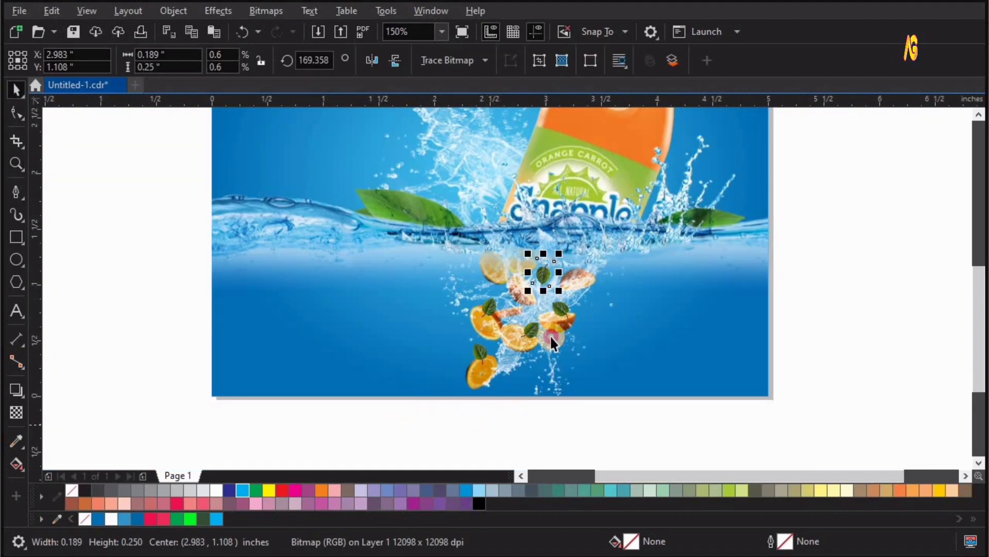
left_click_drag(626, 238, 626, 238)
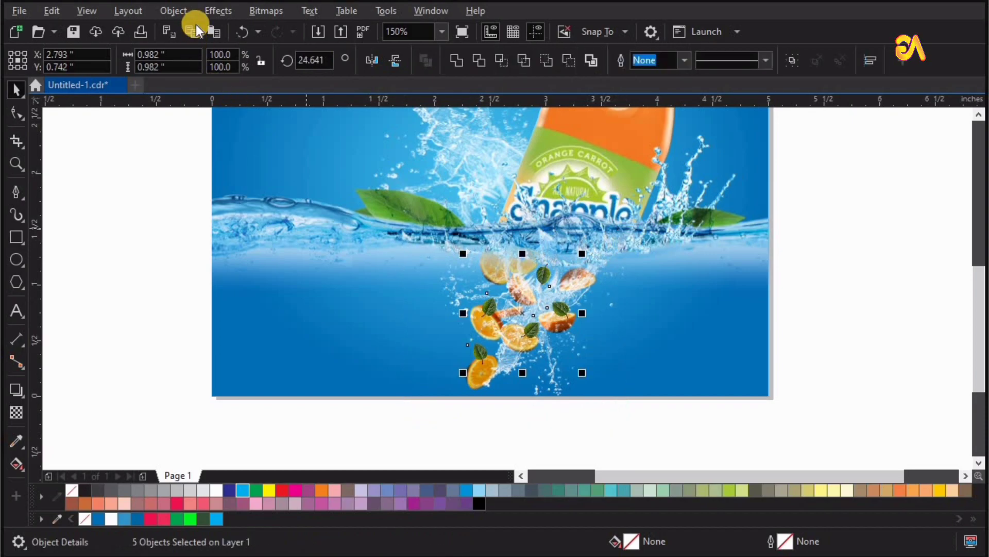
left_click(217, 74)
left_click(404, 75)
left_click(342, 330)
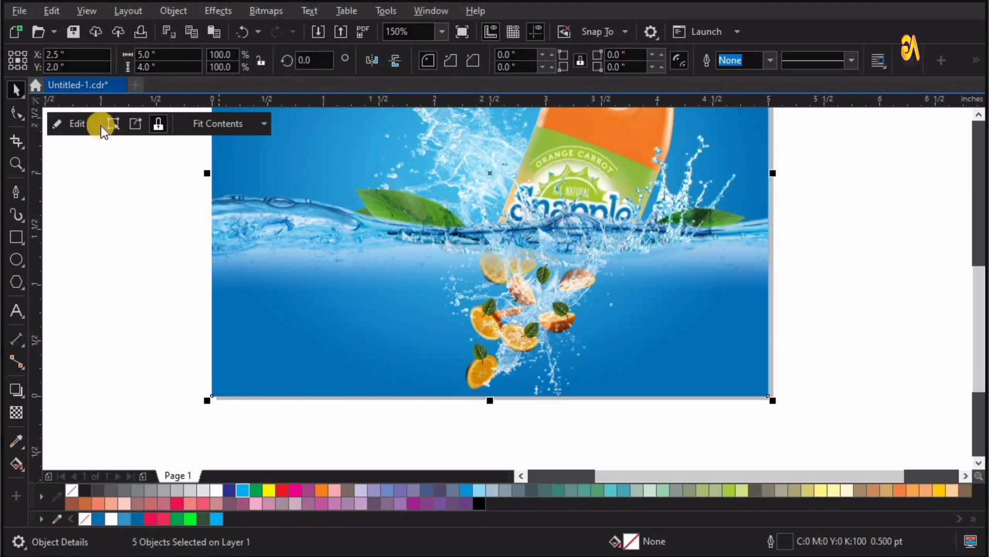
- Edit the PowerClip contents to bring the underwater splash in front of the leaves, with the water surface image at the very front
left_click(90, 125)
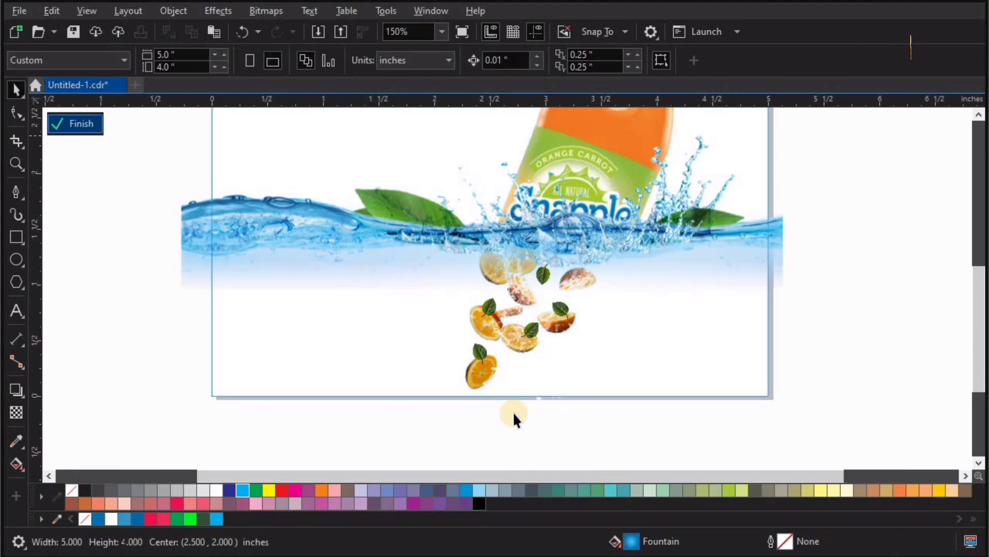
left_click(533, 419)
left_click_drag(512, 413, 531, 415)
key("ctrl+z")
key("shift+Page_Up")
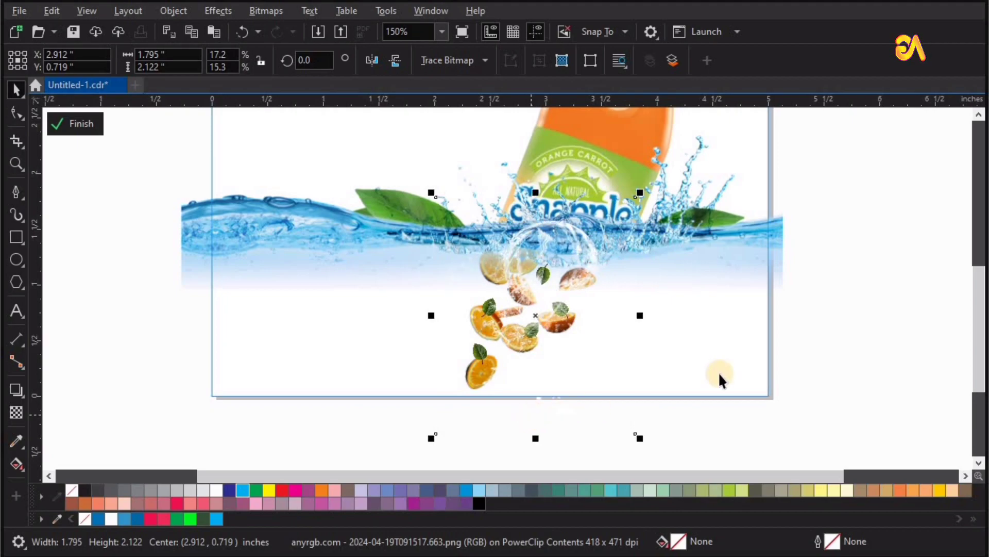
left_click(783, 254)
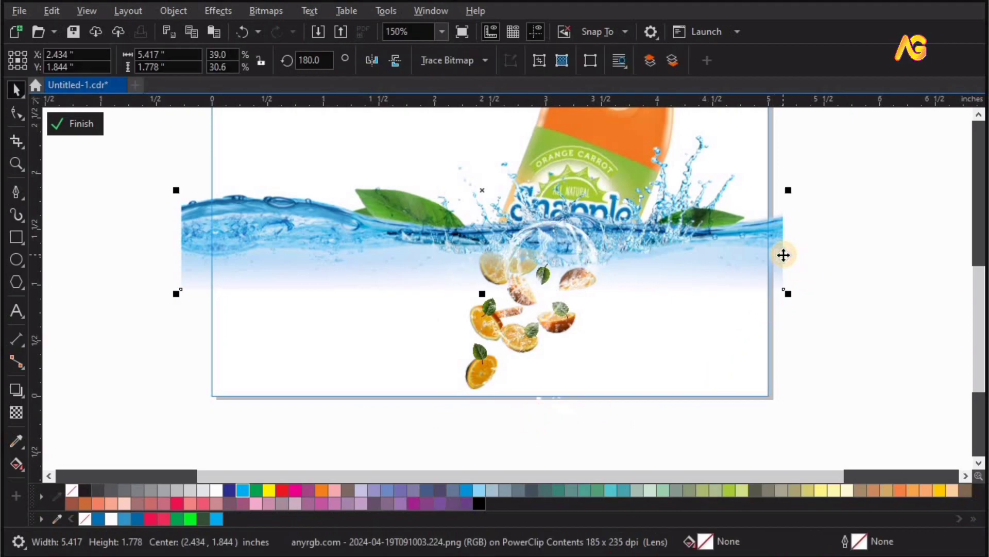
key("shift+Page_Up")
left_click(67, 132)
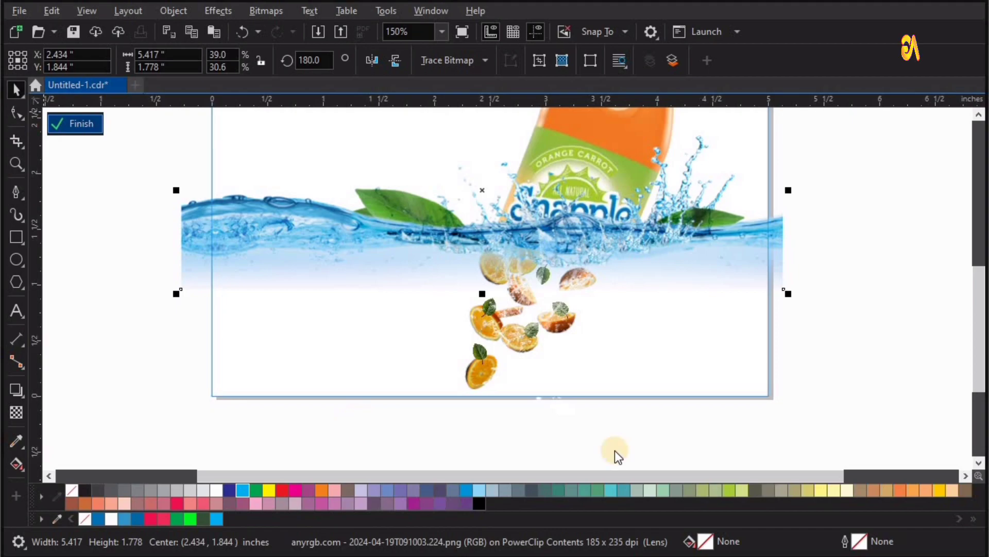
- Add the light flare and butterflies image, shrink it to about 2.57 × 3.15 in and place it over the background's left half
left_click(864, 296)
key("shift+F4")
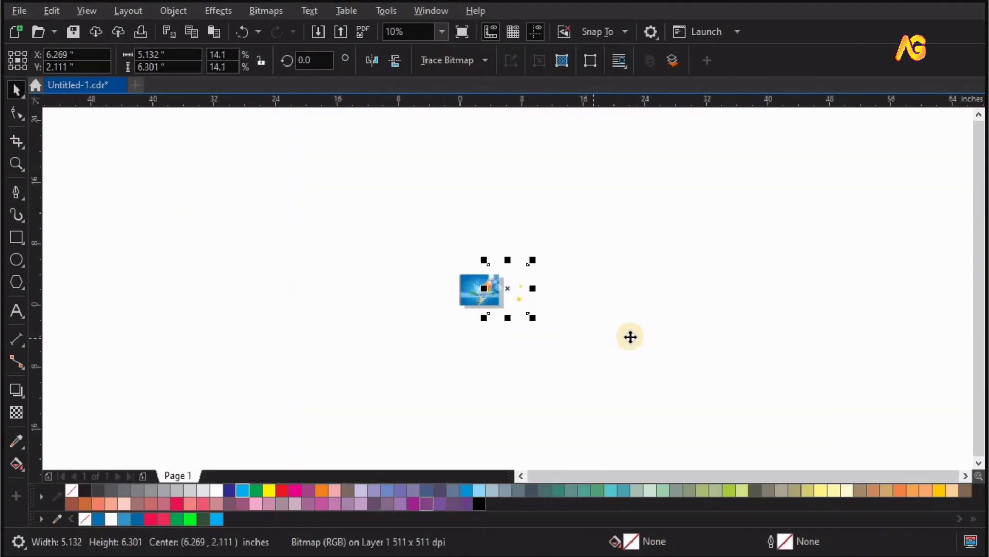
key("F4")
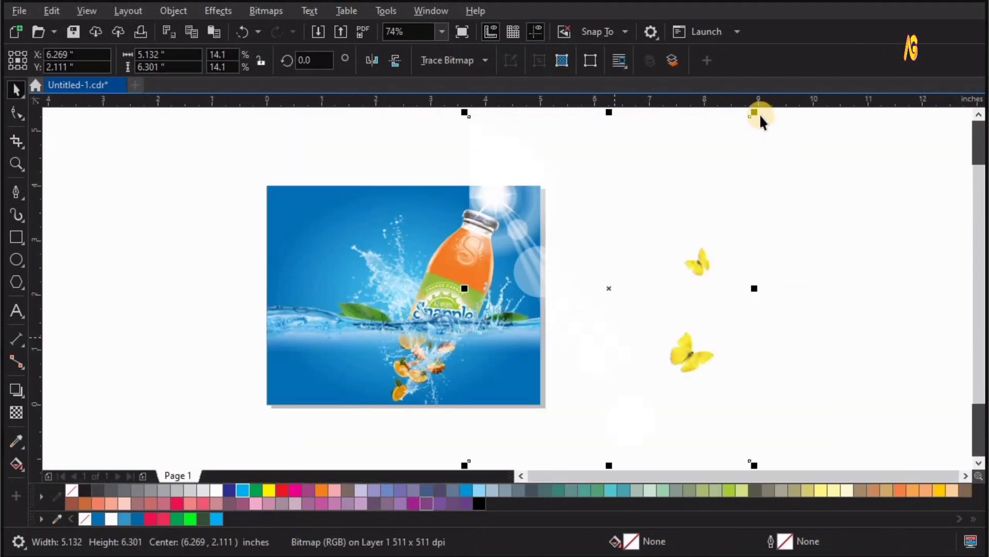
left_click_drag(754, 114, 317, 248)
- Align the light flare image with the left and top edges of the background rectangle
key("F2")
left_click_drag(601, 160, 165, 436)
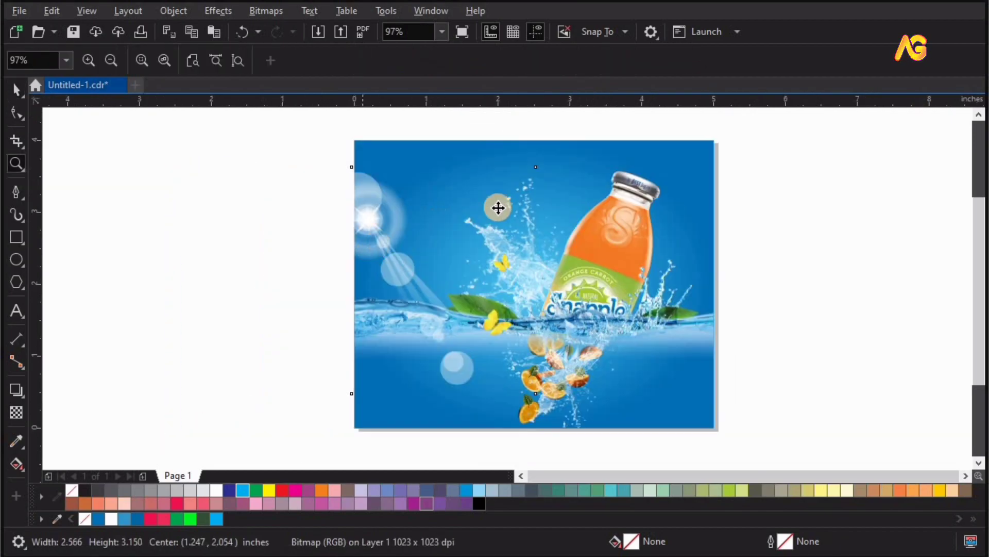
left_click(591, 163, "shift")
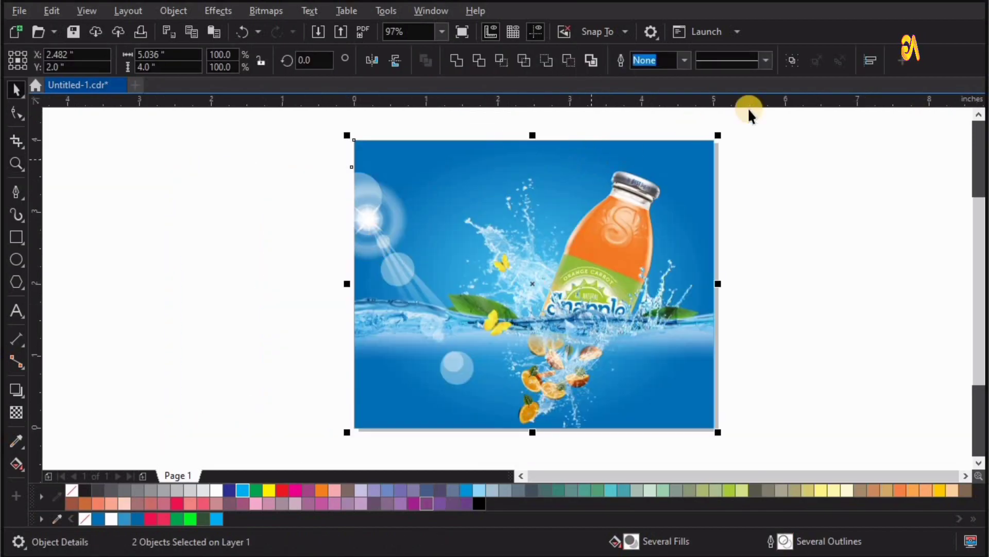
left_click(871, 61)
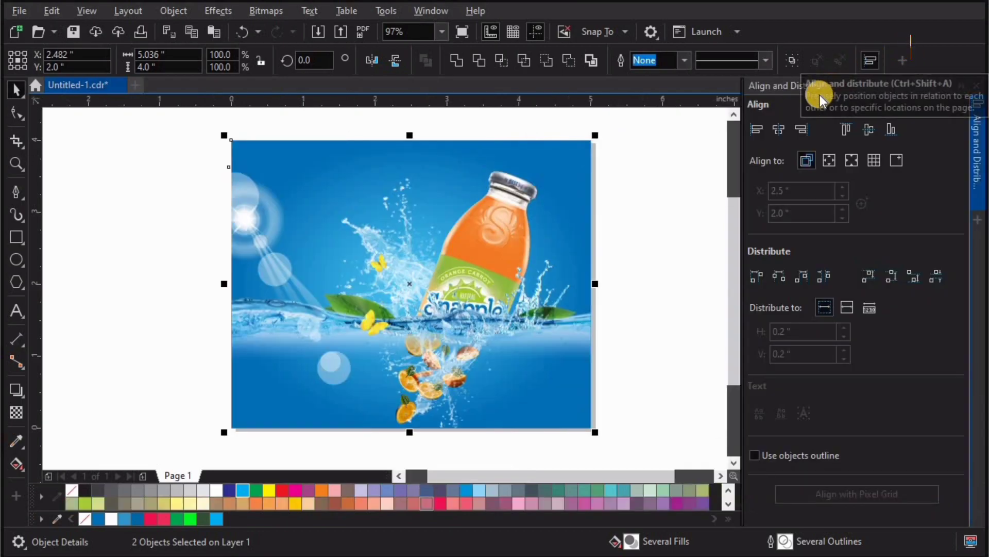
left_click(758, 130)
left_click(845, 130)
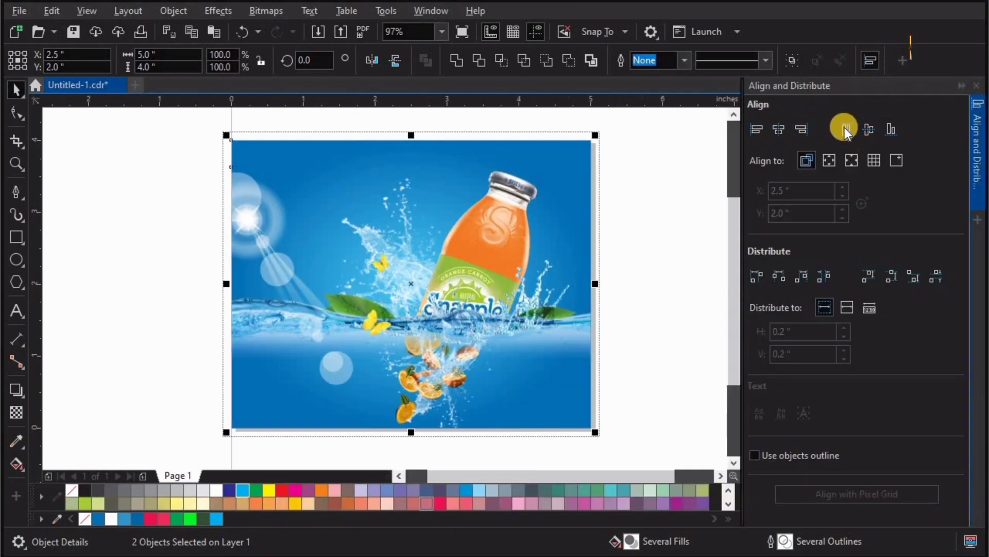
left_click(974, 88)
key("Escape")
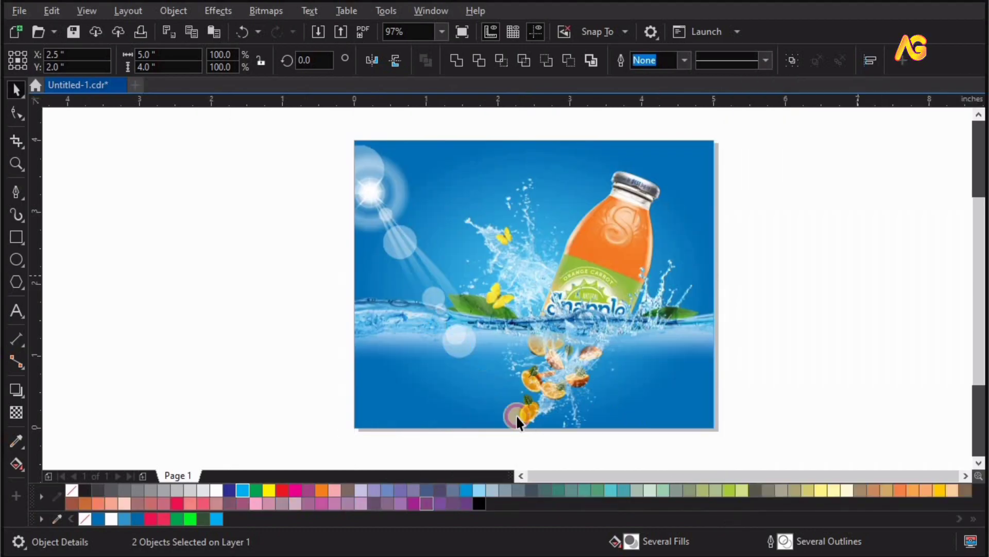
- Shrink the light flare image to about 2.42 × 2.97 in and move it up, centred at about X 1.21, Y 2.68 in
left_click(539, 371)
left_click_drag(538, 367, 529, 355)
key("F2")
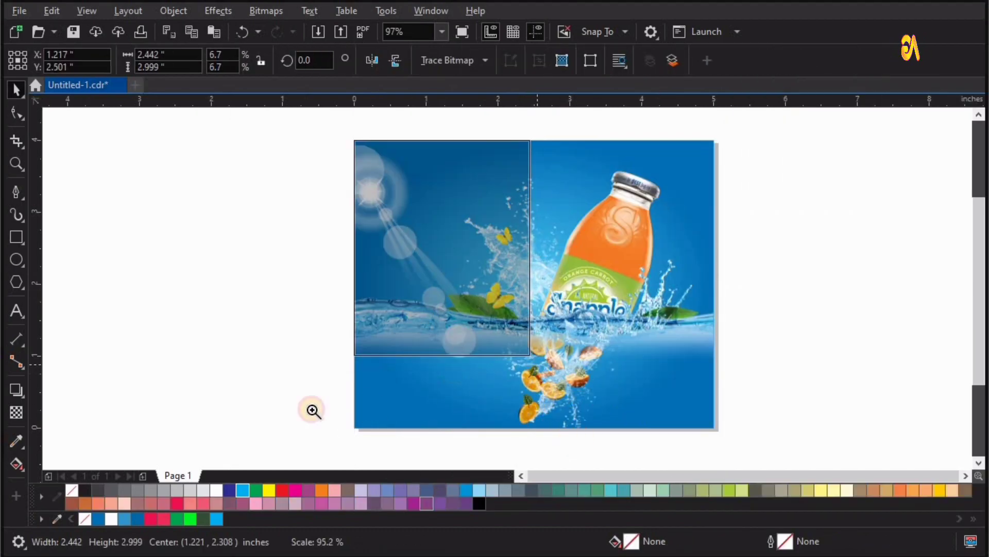
left_click_drag(312, 409, 744, 77)
left_click_drag(371, 257, 363, 252)
left_click(363, 252)
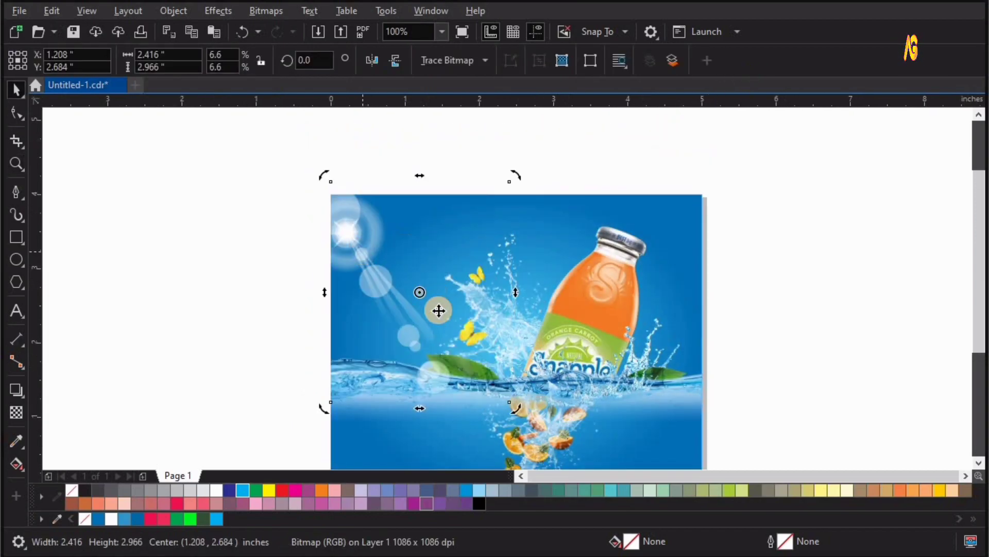
- PowerClip the light flare image inside the background rectangle
left_click(676, 304)
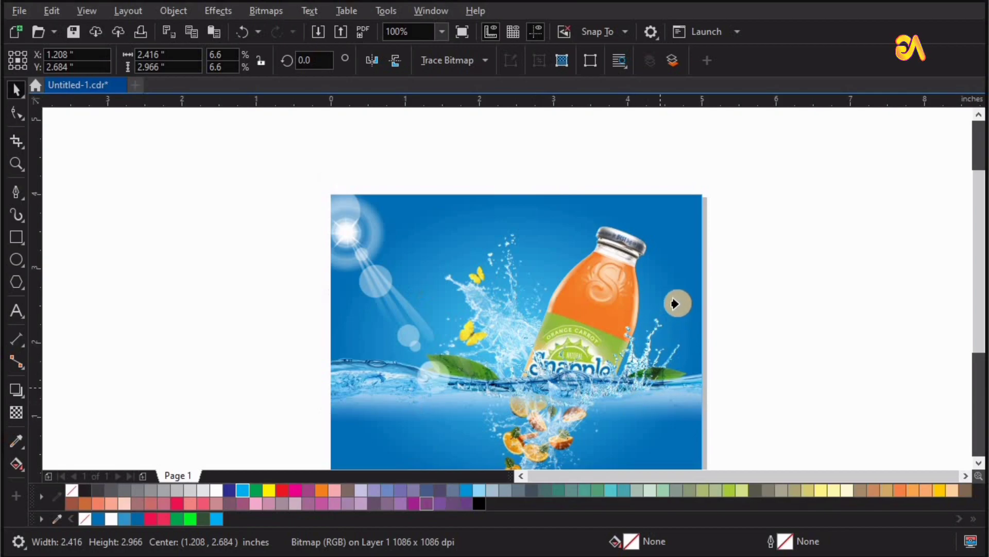
- Add the underwater image to the page and set its width to 5 in, keeping its proportions
left_click(76, 123)
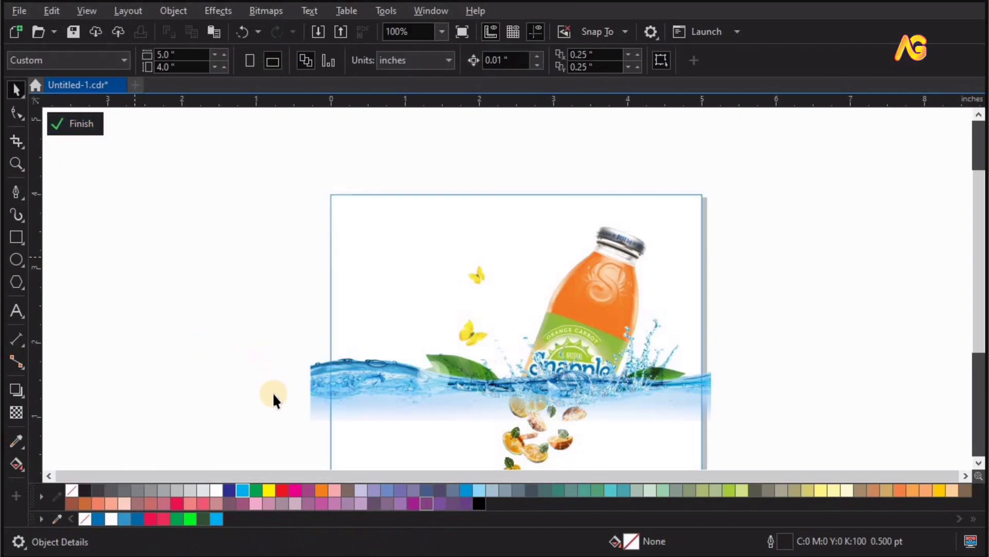
left_click(313, 391)
left_click(857, 237)
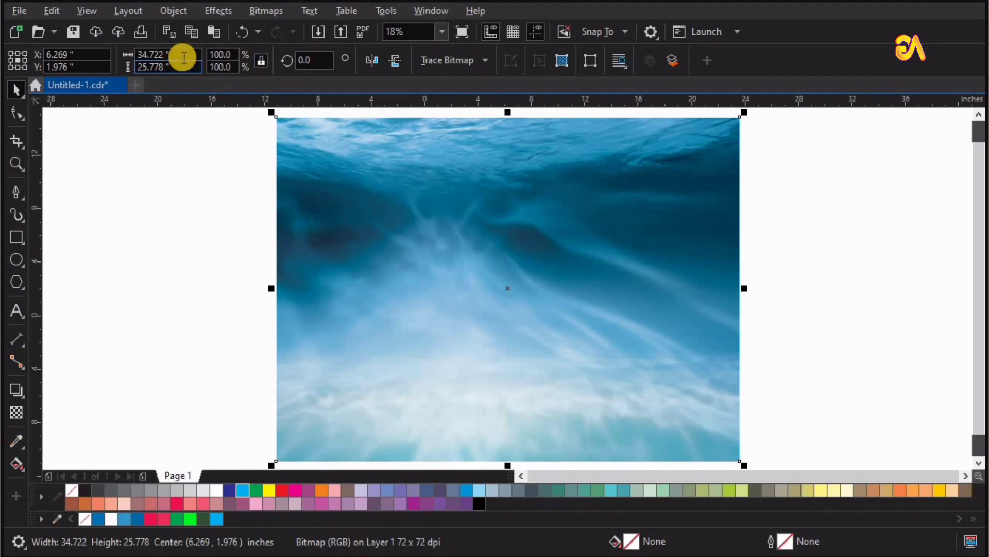
left_click(123, 62)
type("5")
key("Return")
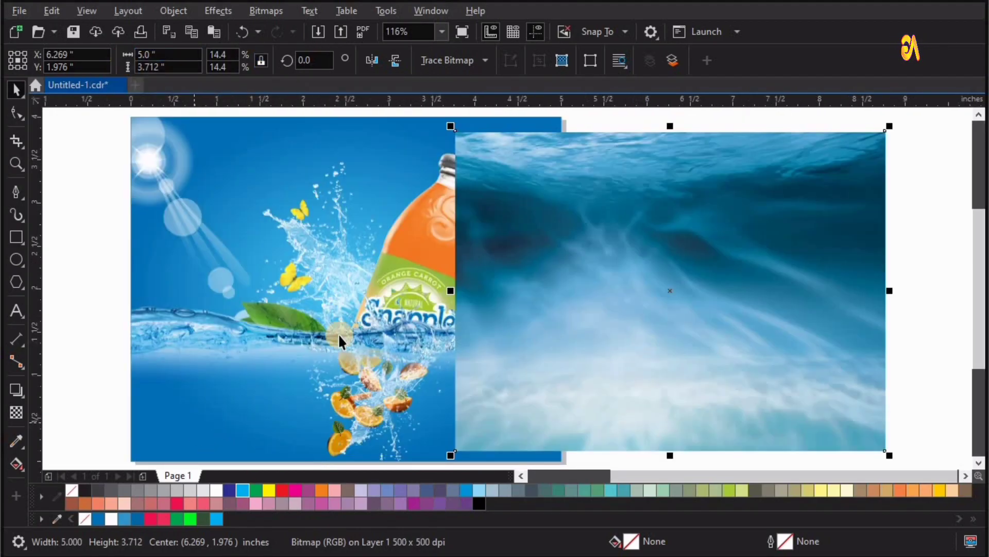
- Align the underwater image with the background rectangle's bottom edge and horizontal centre, and enlarge it to about 5.07 × 3.77 in
scroll(243, 388, "down", 3)
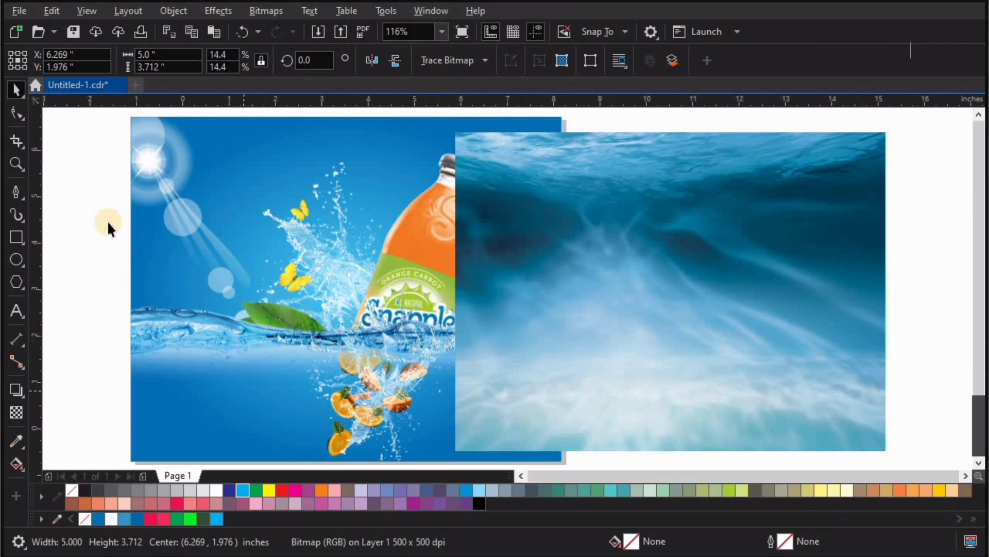
left_click(375, 424)
left_click(265, 422, "shift")
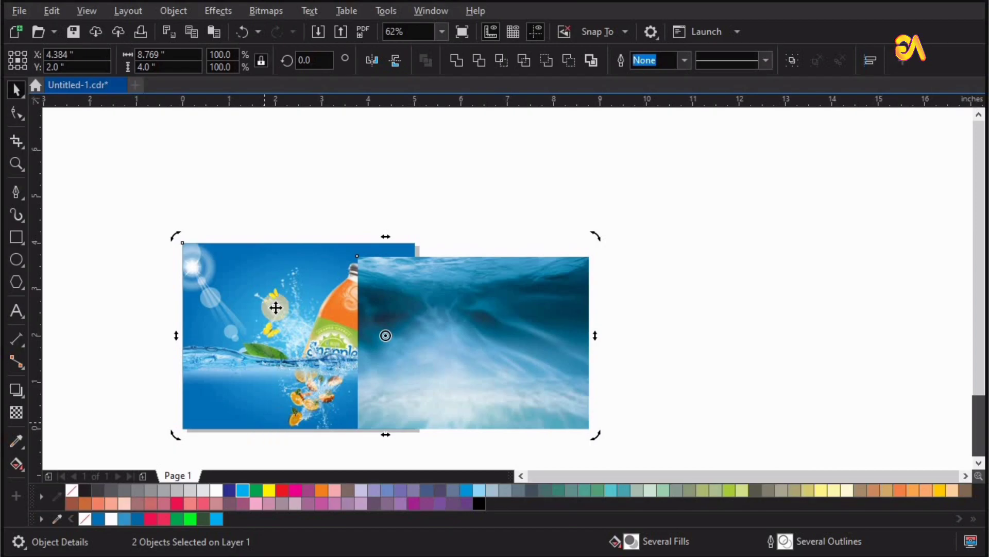
key("c")
left_click_drag(141, 222, 592, 455)
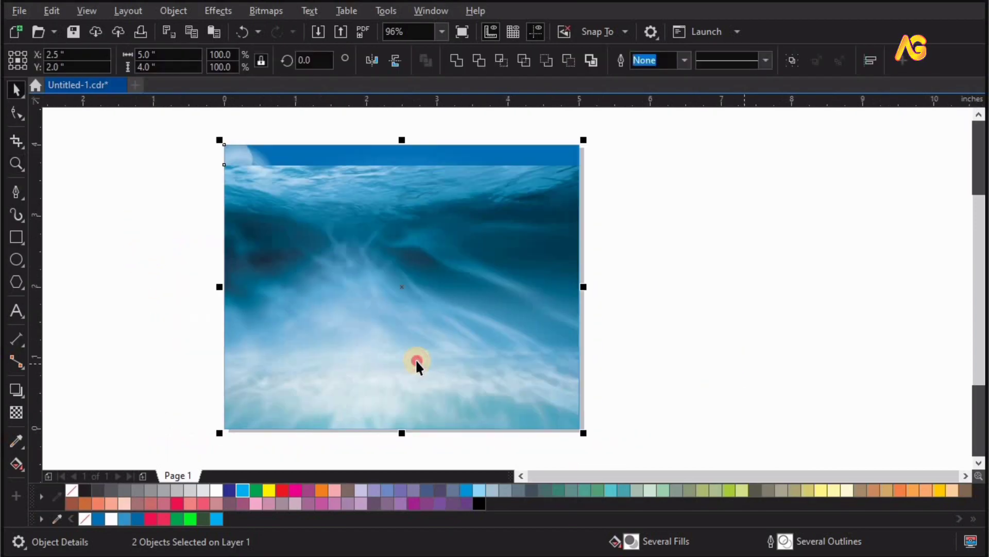
left_click(575, 174)
left_click_drag(585, 160, 594, 158)
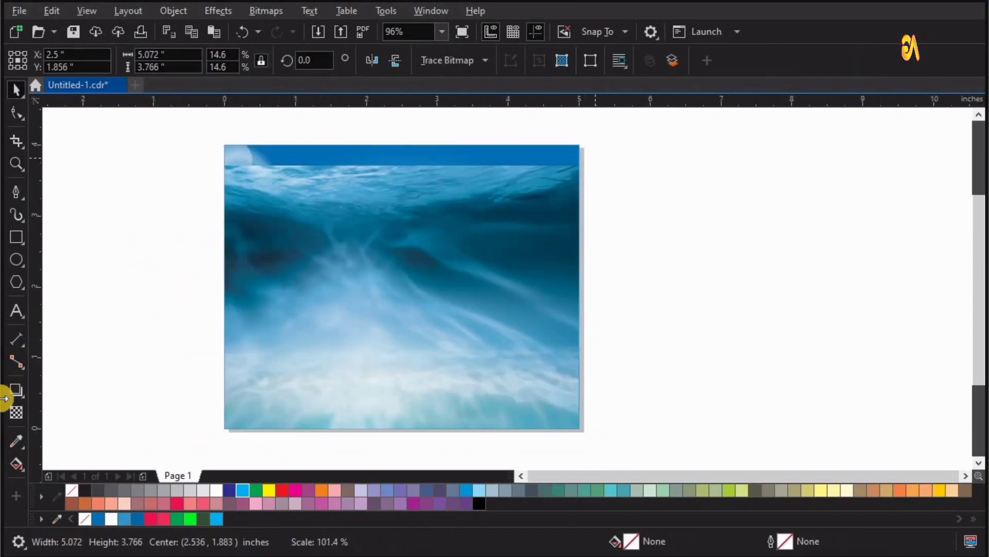
- Fade the underwater image upward with a vertical linear fountain transparency, setting the lower node's transparency to about 36
left_click(15, 413)
mouse_move(407, 393)
left_mouse_down()
mouse_move(400, 191)
mouse_move(411, 244)
mouse_move(406, 391)
left_mouse_up()
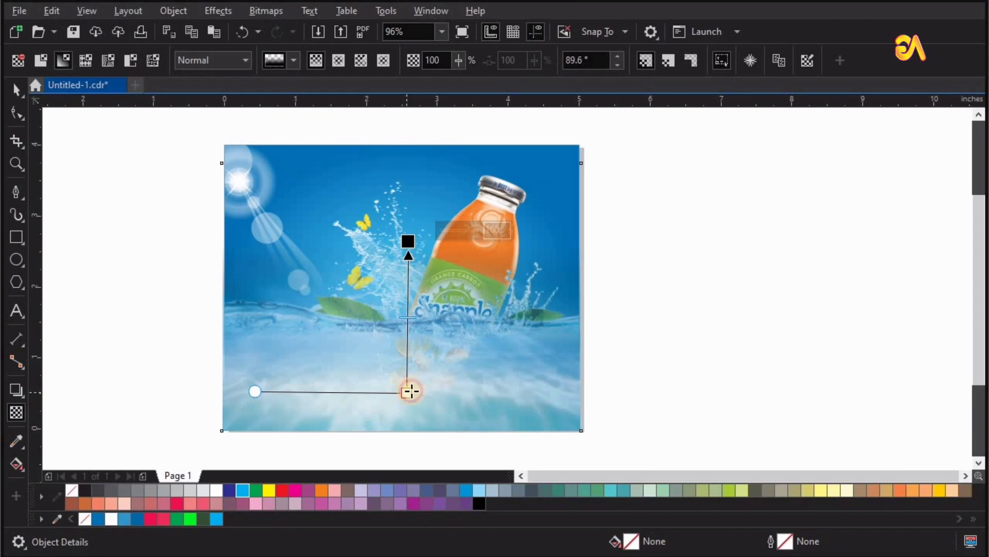
left_click(453, 383)
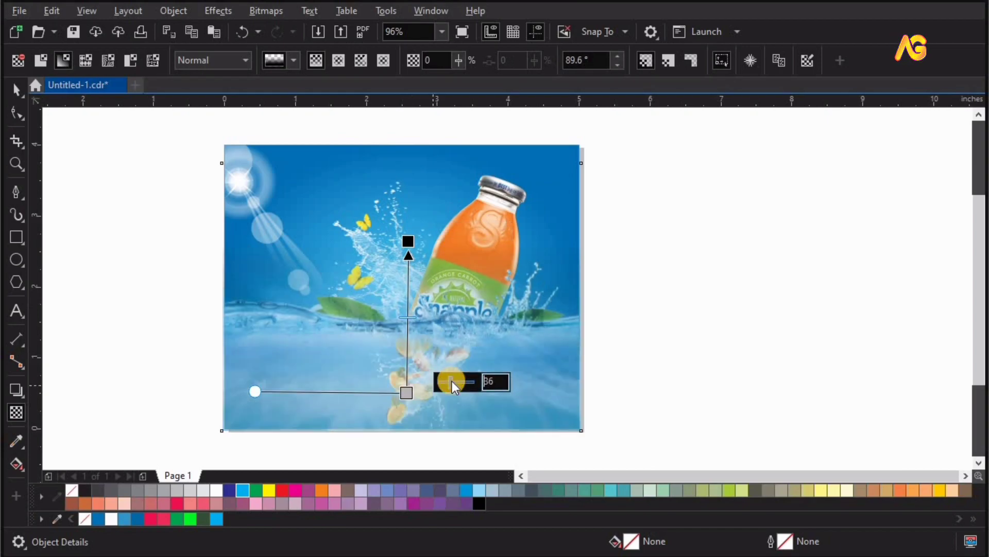
left_click(454, 381)
left_click(686, 344)
- PowerClip the faded underwater image inside the background rectangle
key("space")
left_click(346, 246)
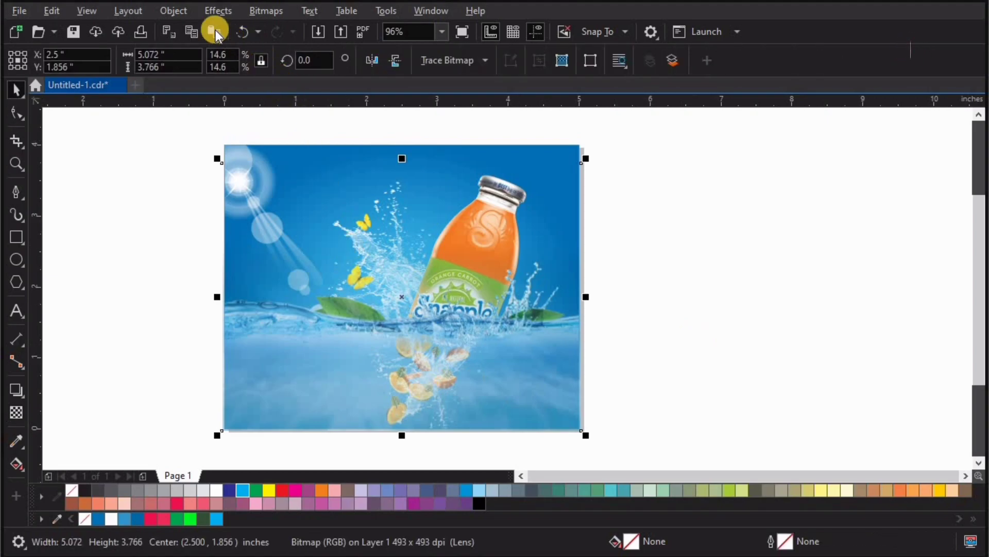
left_click(173, 11)
mouse_move(200, 69)
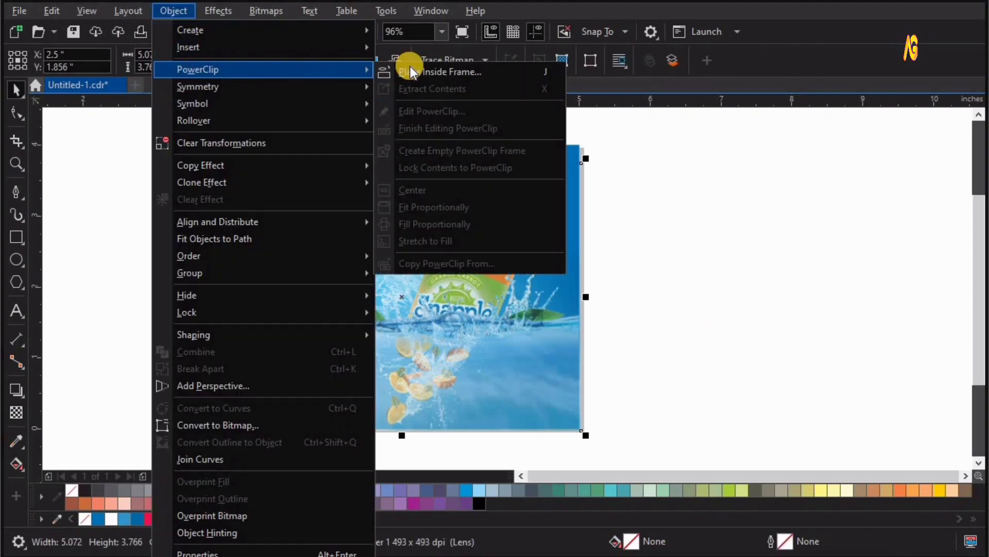
left_click(439, 72)
left_click(372, 343)
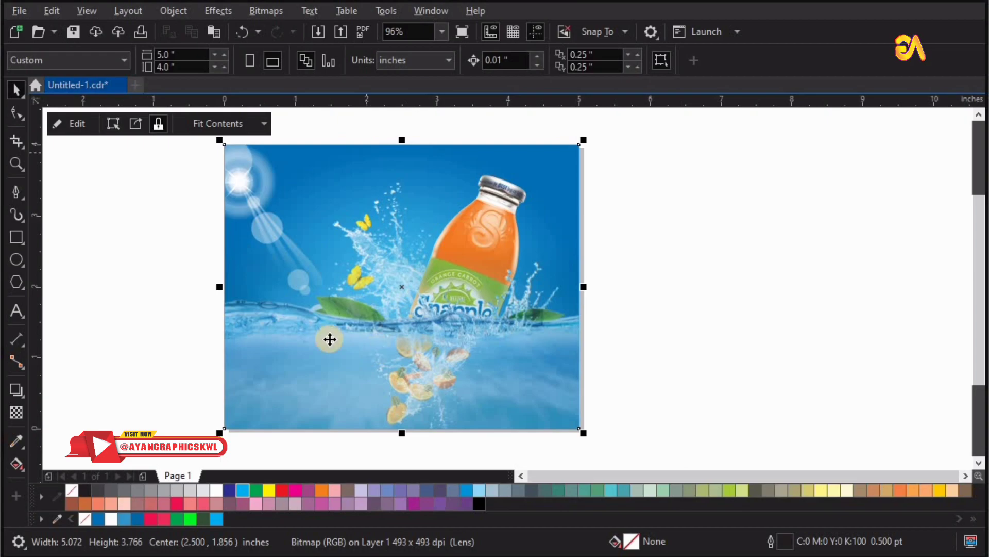
- Send the underwater image to the back of the background's PowerClip contents, behind the orange slices, and finish editing
left_click(71, 124)
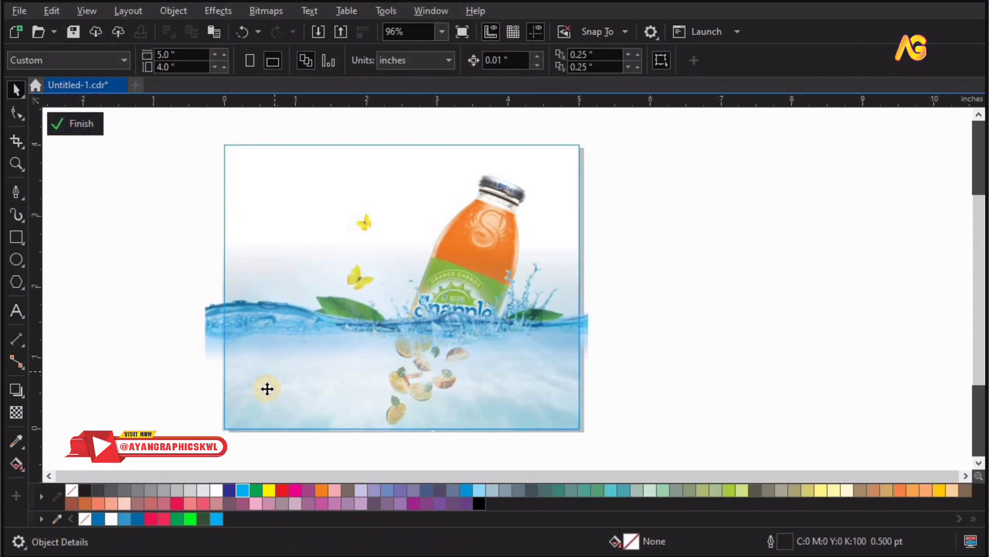
left_click(269, 393)
left_click_drag(311, 384, 312, 388)
key("ctrl+z")
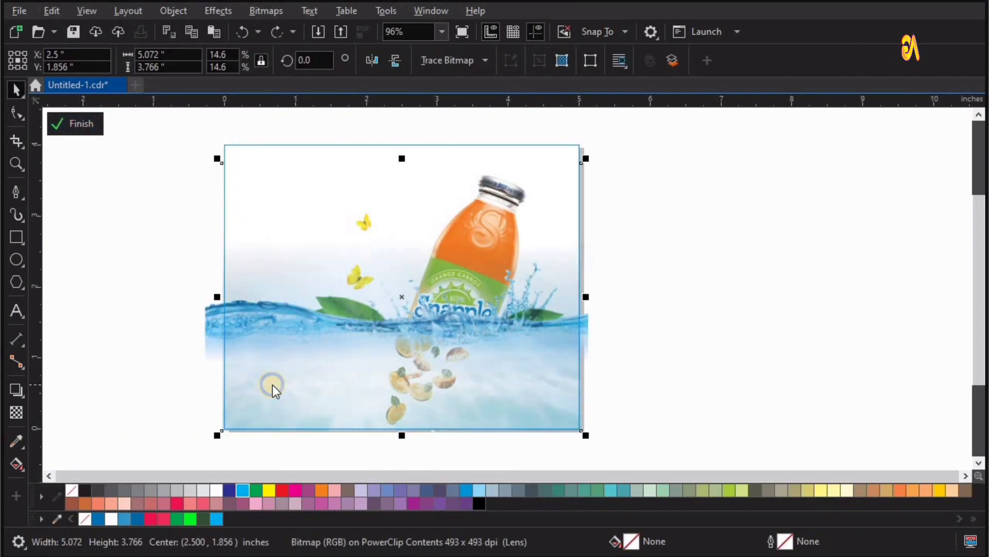
right_click(273, 384)
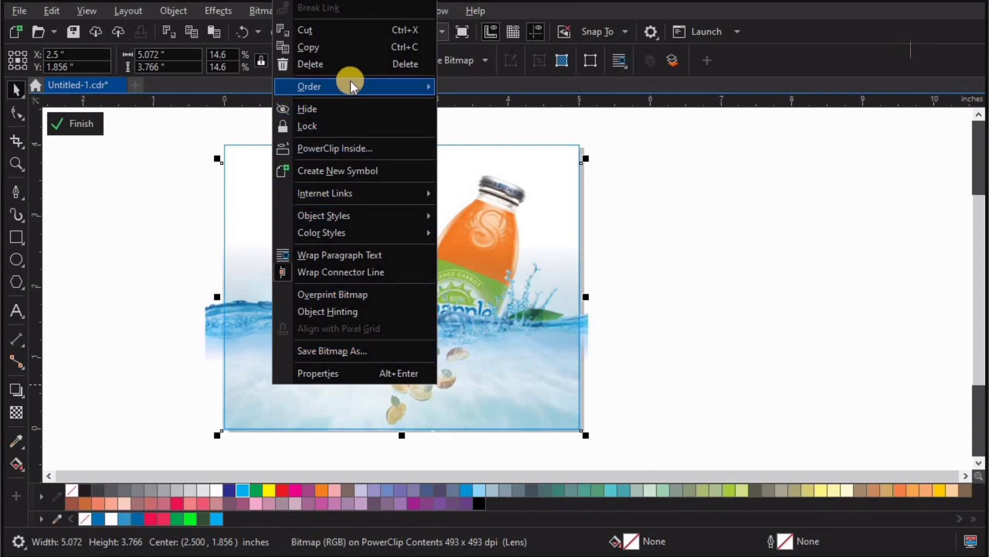
mouse_move(350, 83)
left_click(565, 179)
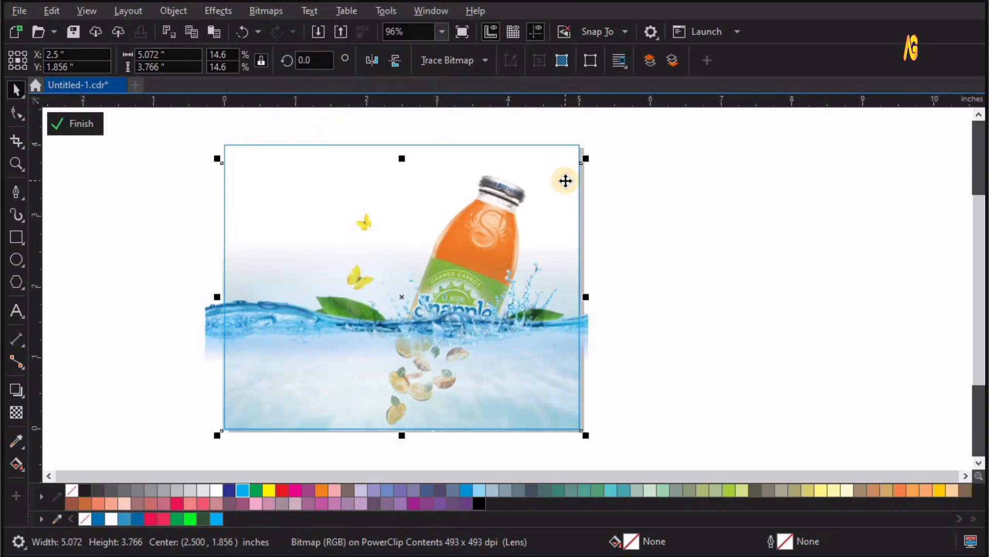
left_click(707, 264)
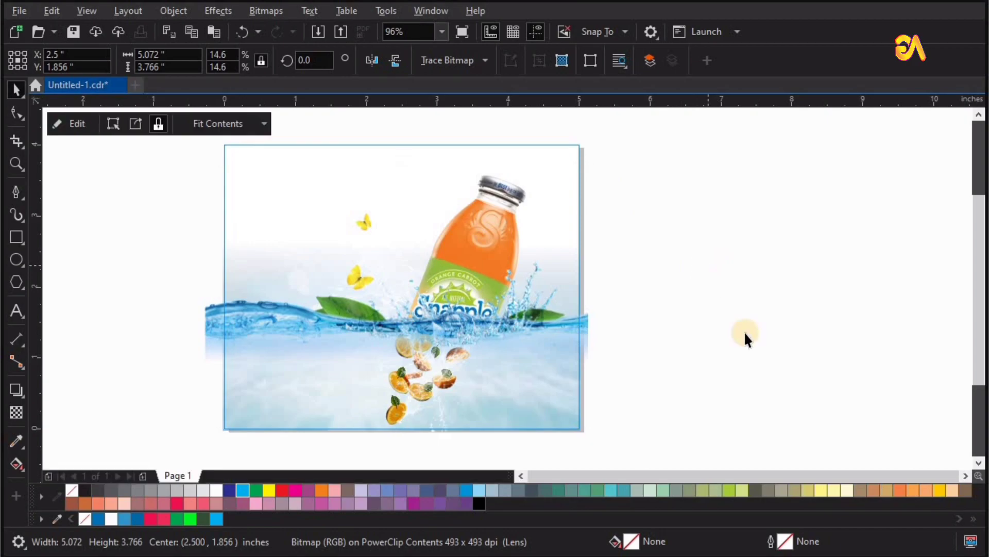
key("F4")
left_click(880, 282)
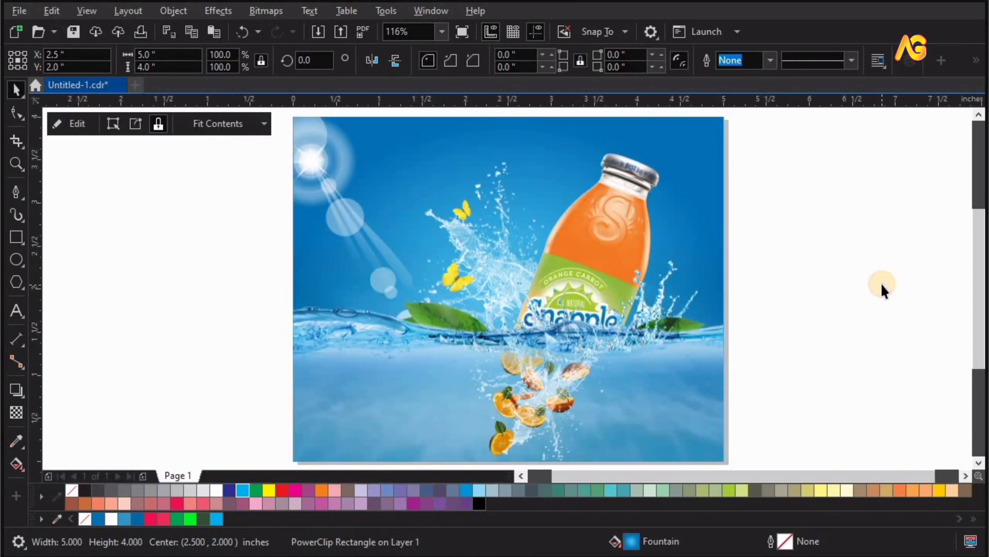
- Add a drop shadow to the bottle inside the background's PowerClip, offset about 0.32 in right and 0.28 in down
left_click(632, 185)
left_click(80, 124)
left_click(634, 184)
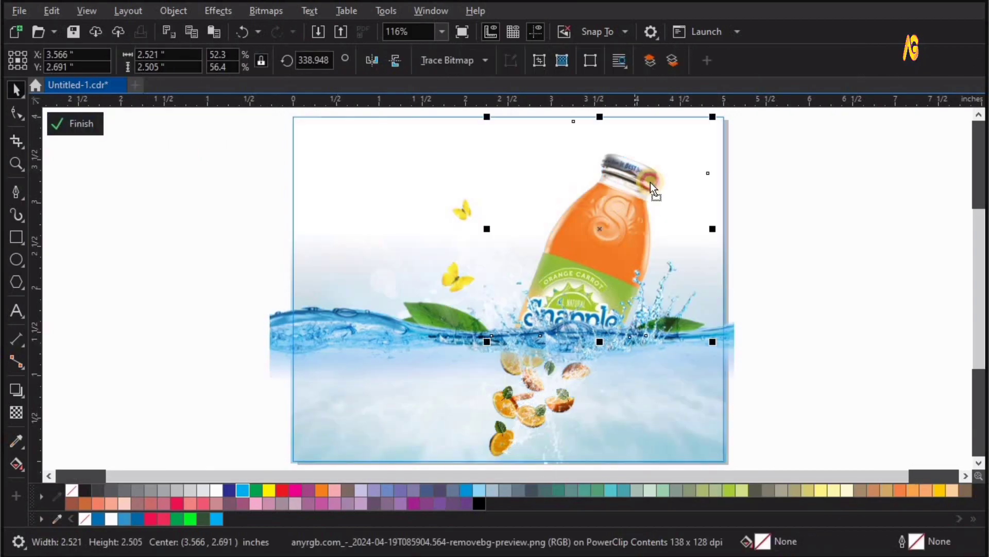
left_click(26, 398)
left_click(95, 390)
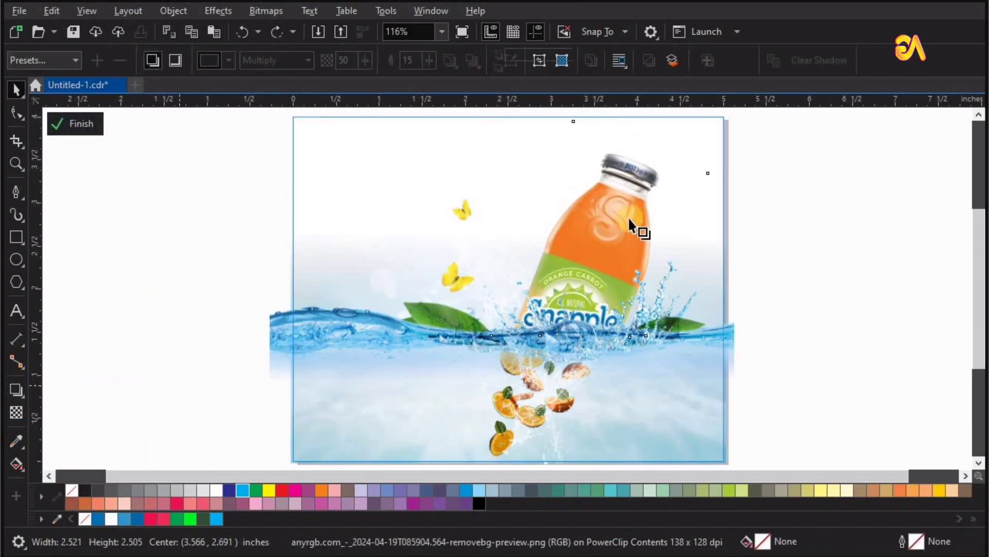
left_click_drag(660, 233, 698, 297)
left_click_drag(722, 332, 736, 348)
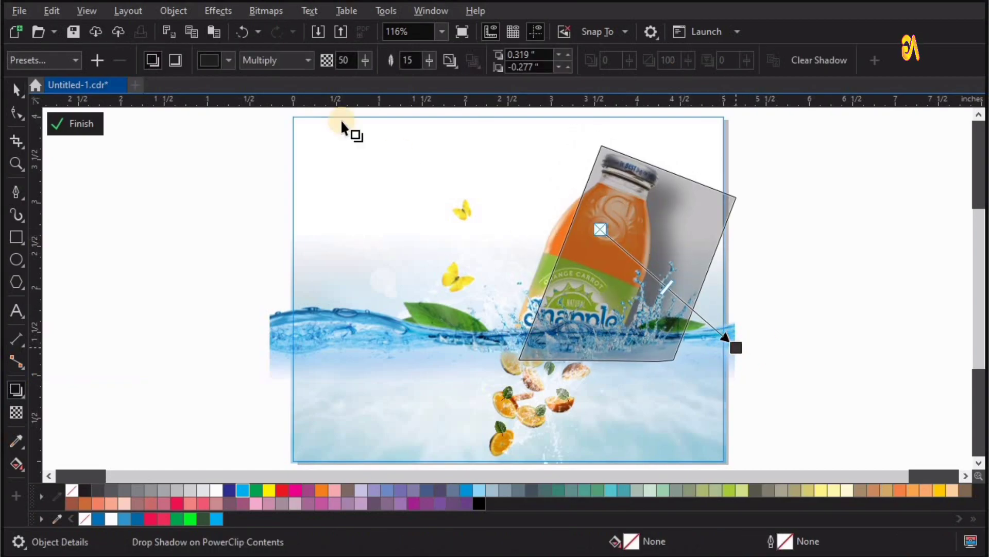
- Set the bottle's drop shadow to Cyan with an opacity of 60 and finish editing the PowerClip
left_click(210, 60)
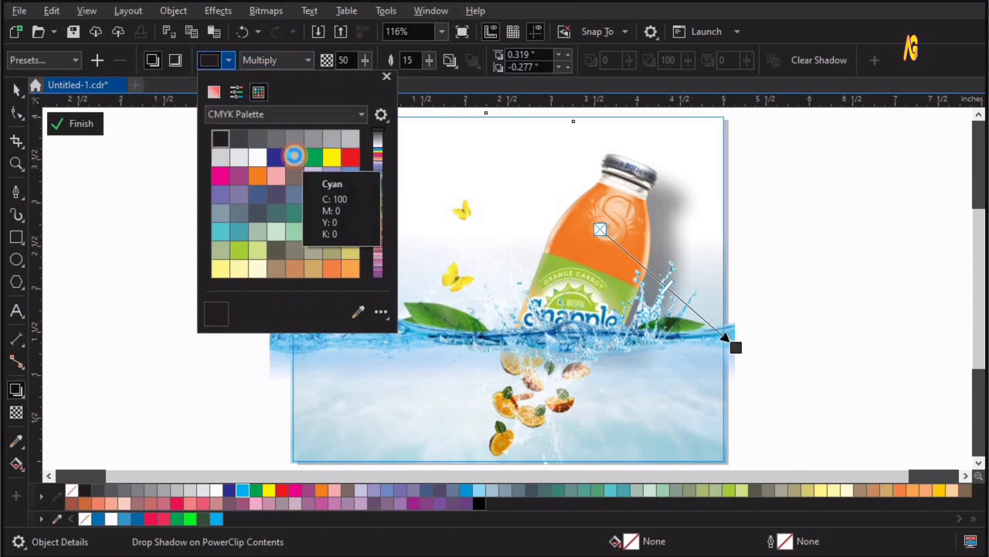
left_click(295, 155)
left_click(344, 60)
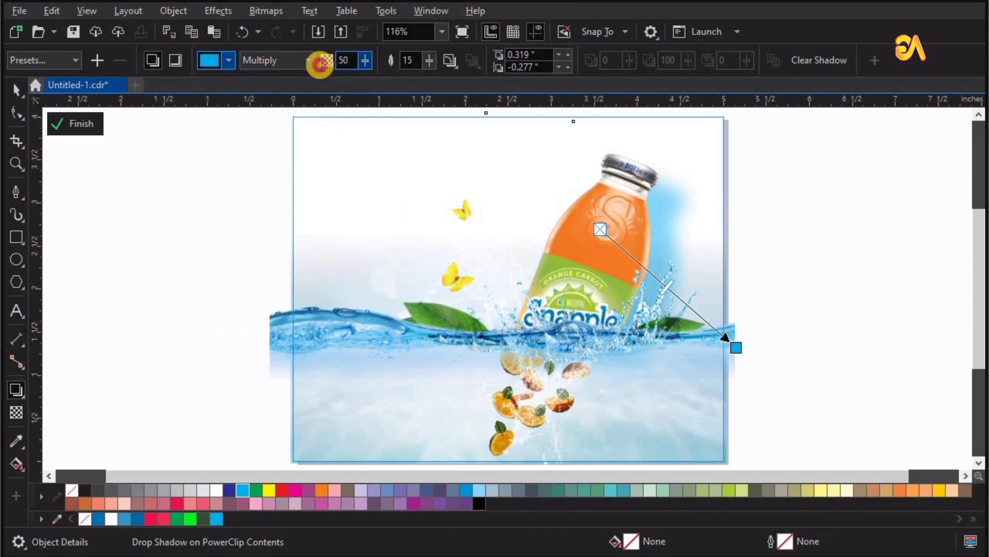
type("60")
key("Tab")
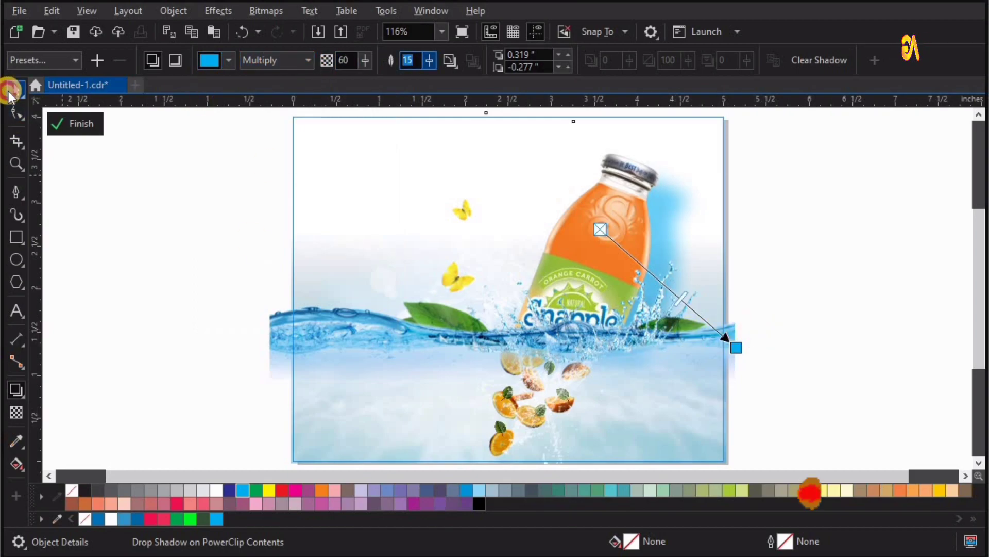
left_click(70, 121)
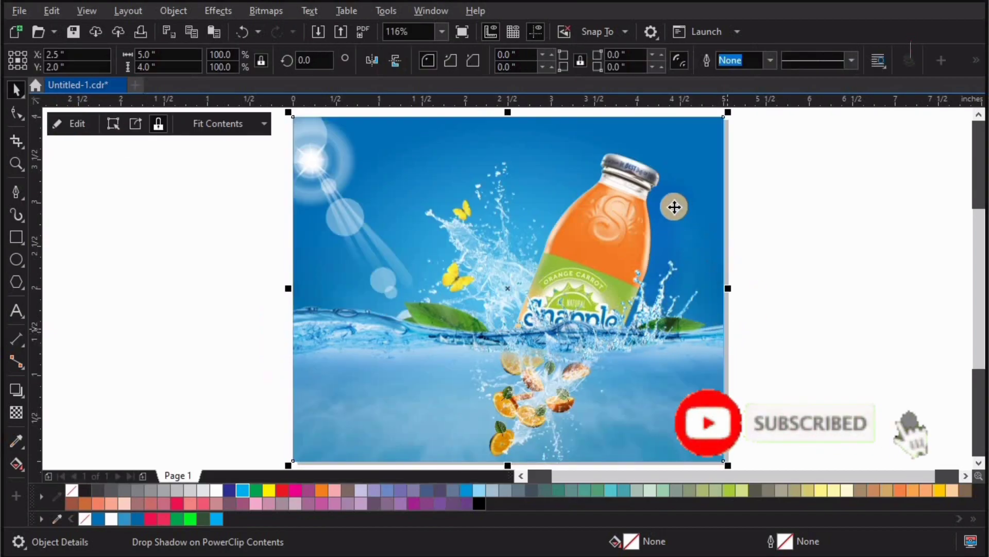
- Reopen the background's PowerClip contents and raise the bottle's shadow opacity to 70
left_click(70, 123)
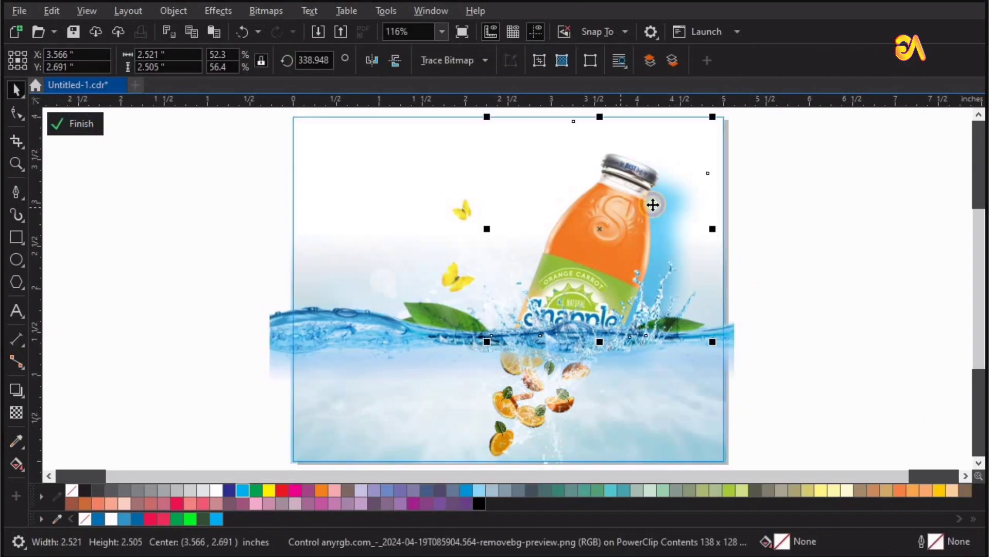
left_click_drag(621, 207, 653, 205)
key("ctrl+z")
left_click_drag(354, 61, 328, 62)
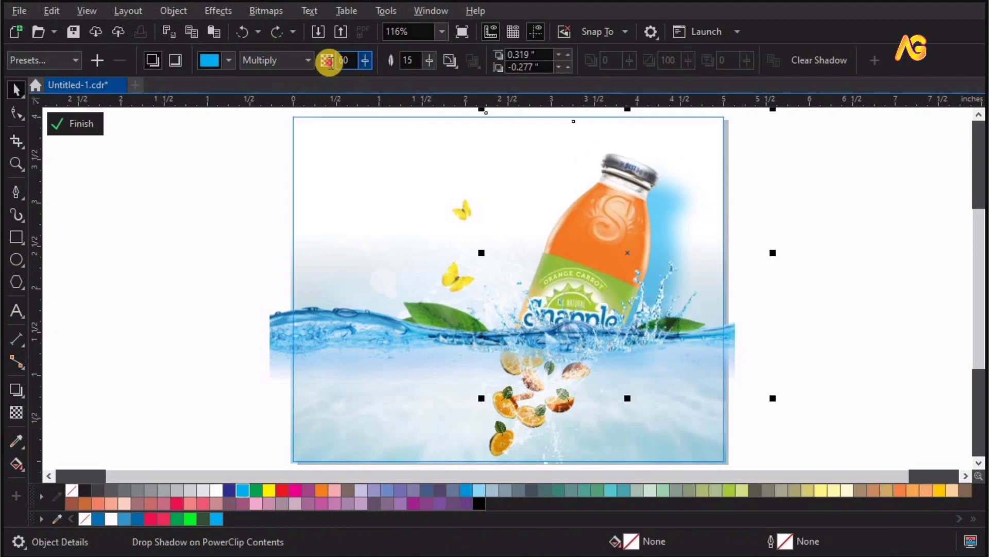
type("7")
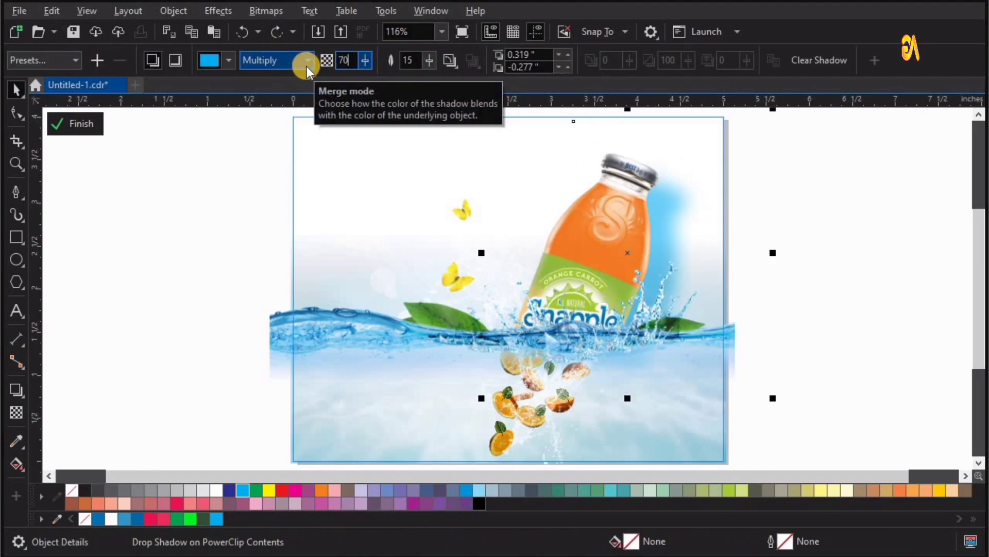
type("0")
key("Tab")
- Extend the bottle's shadow to an offset of about 0.39 in right and 0.335 in down, and finish editing the PowerClip
left_click(17, 389)
left_click_drag(741, 349, 743, 351)
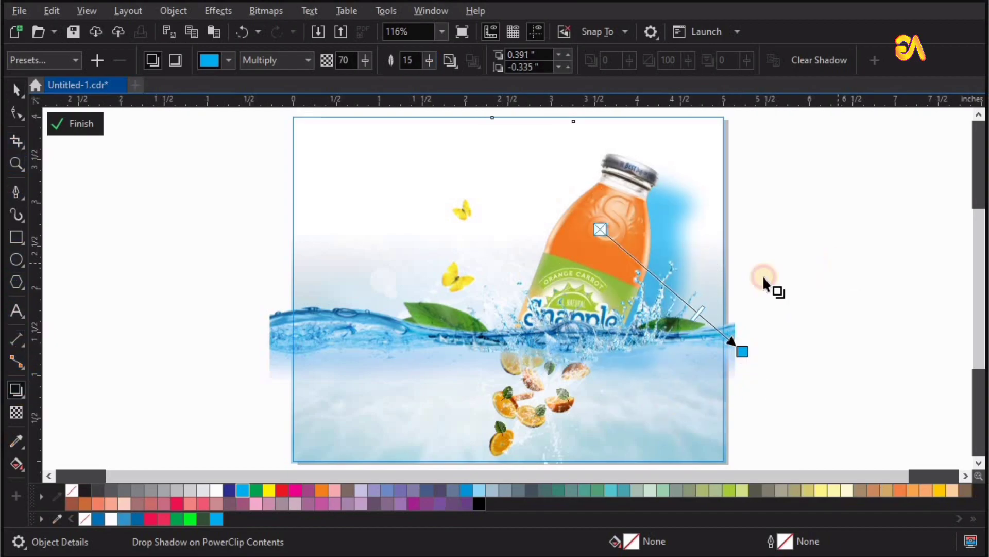
left_click(92, 131)
left_click(79, 122)
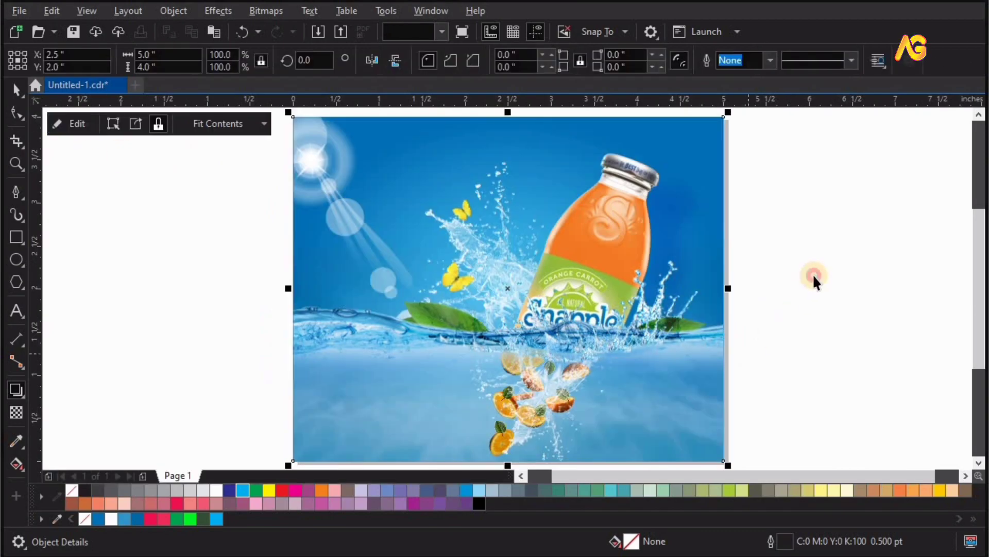
left_click(819, 278)
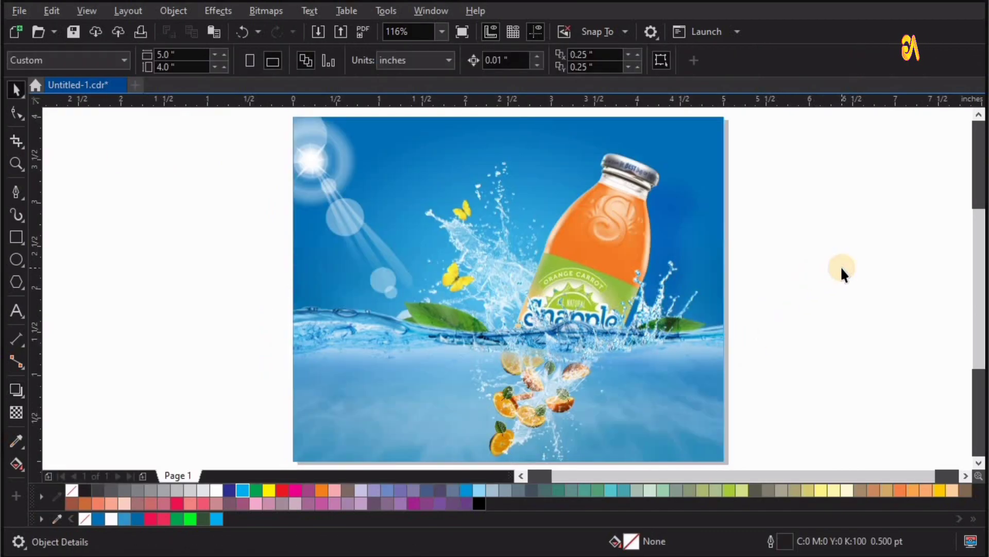